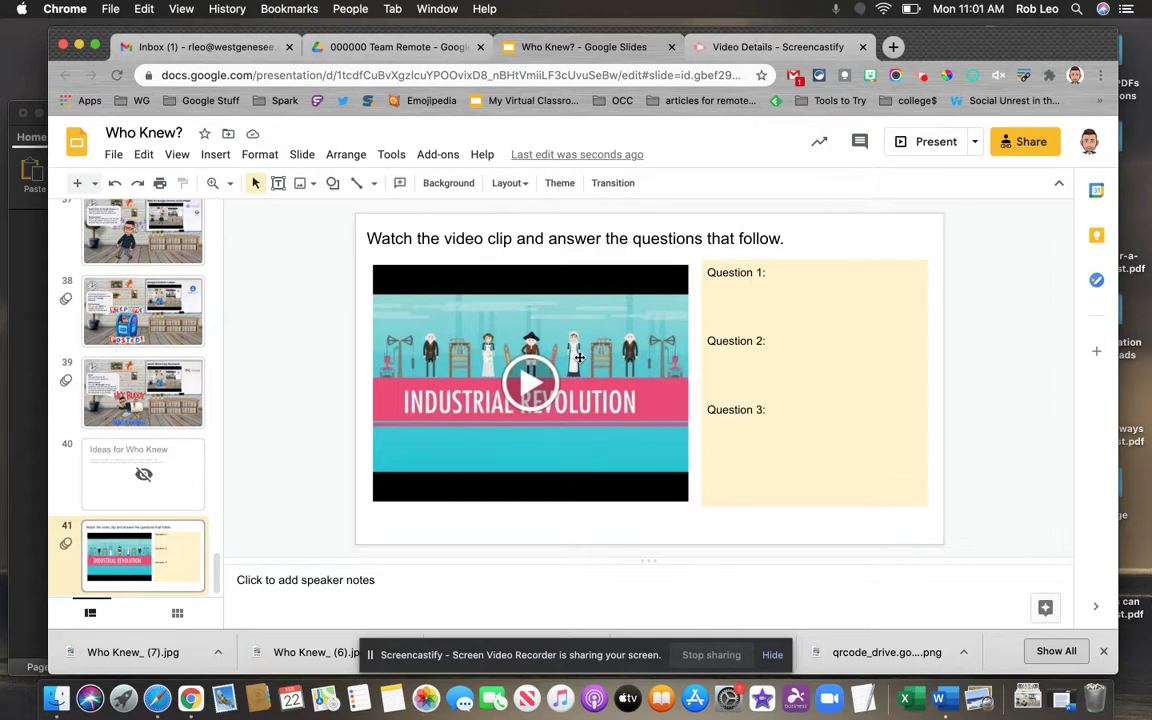
Add a new slide with the Blank layout after slide 41
{"action": "left_click", "coordinate": [114, 157]}
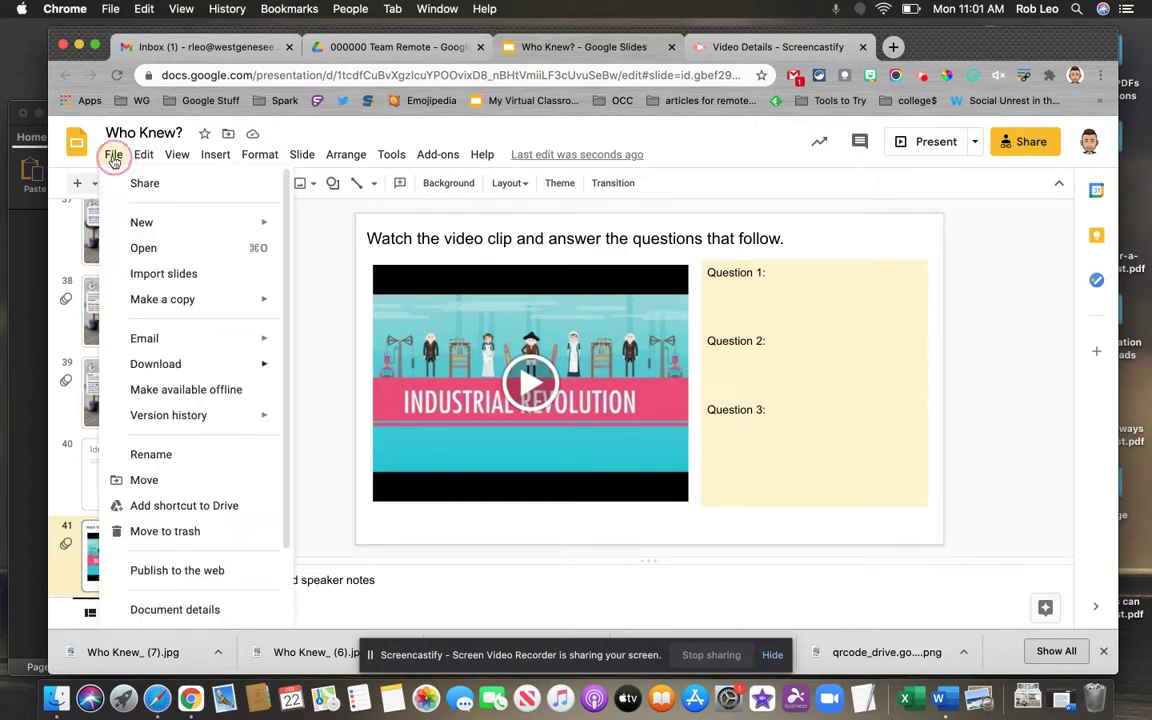
{"action": "left_click", "coordinate": [94, 183]}
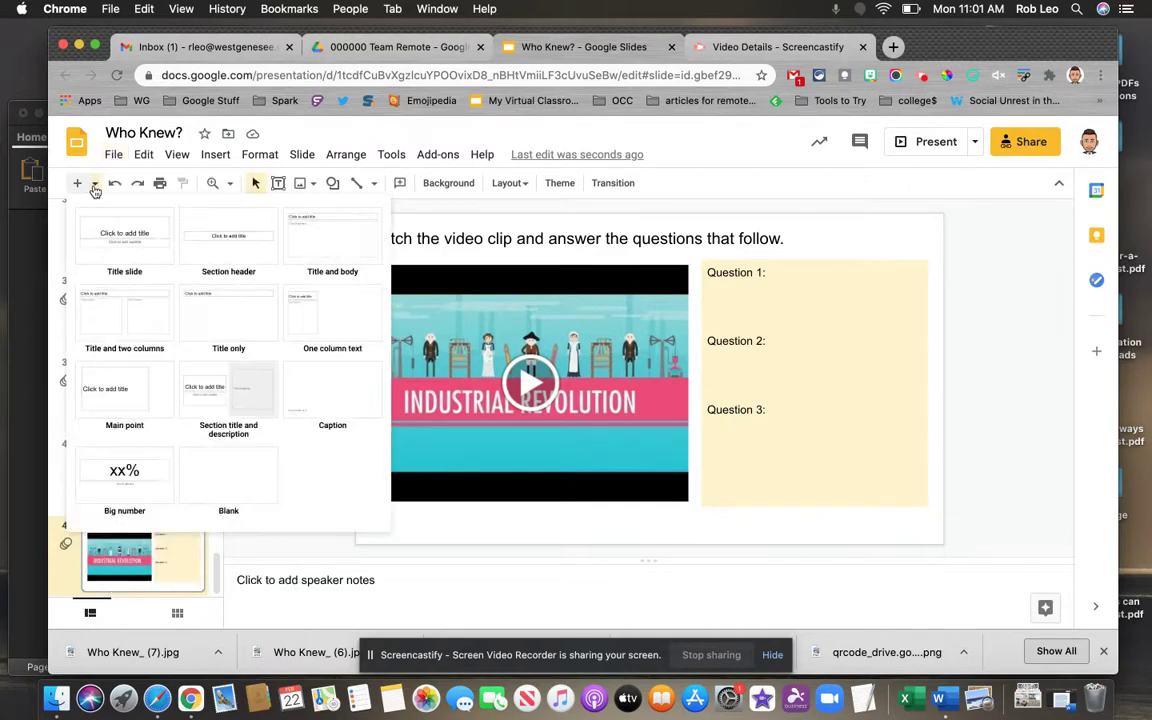
{"action": "left_click", "coordinate": [228, 478]}
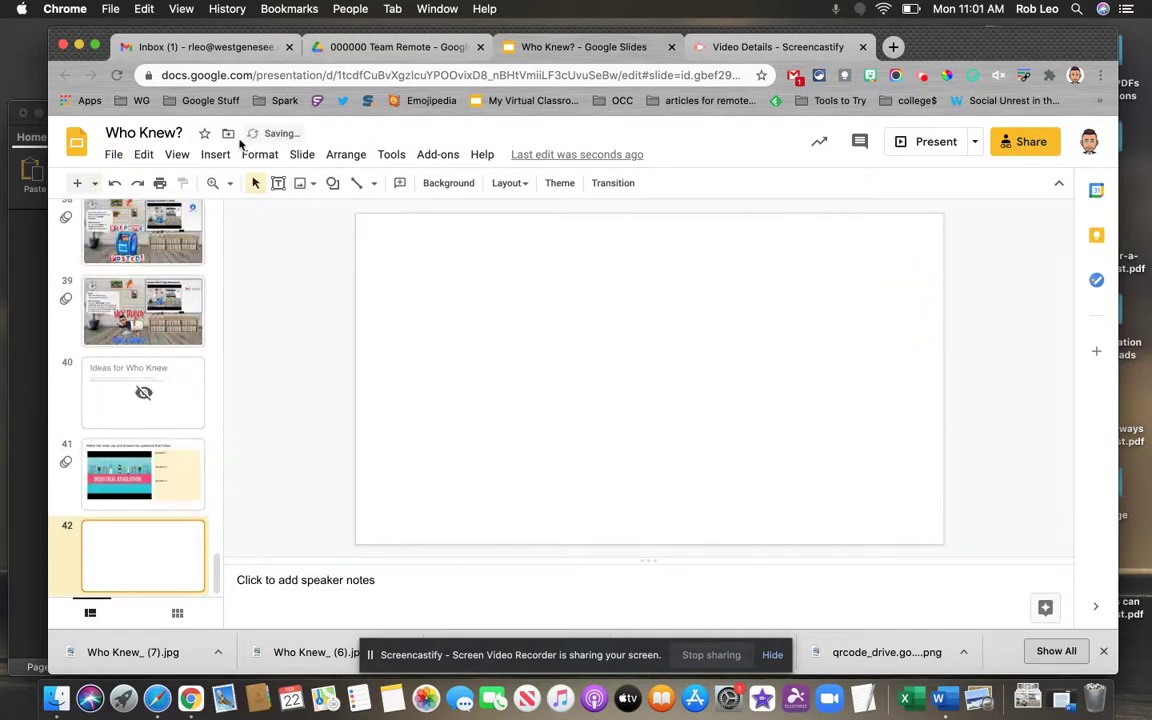
Insert the YouTube video "Coal, Steam, and The Industrial Revolution: Crash Course World History #32" and move it lower on the blank slide
{"action": "left_click", "coordinate": [214, 154]}
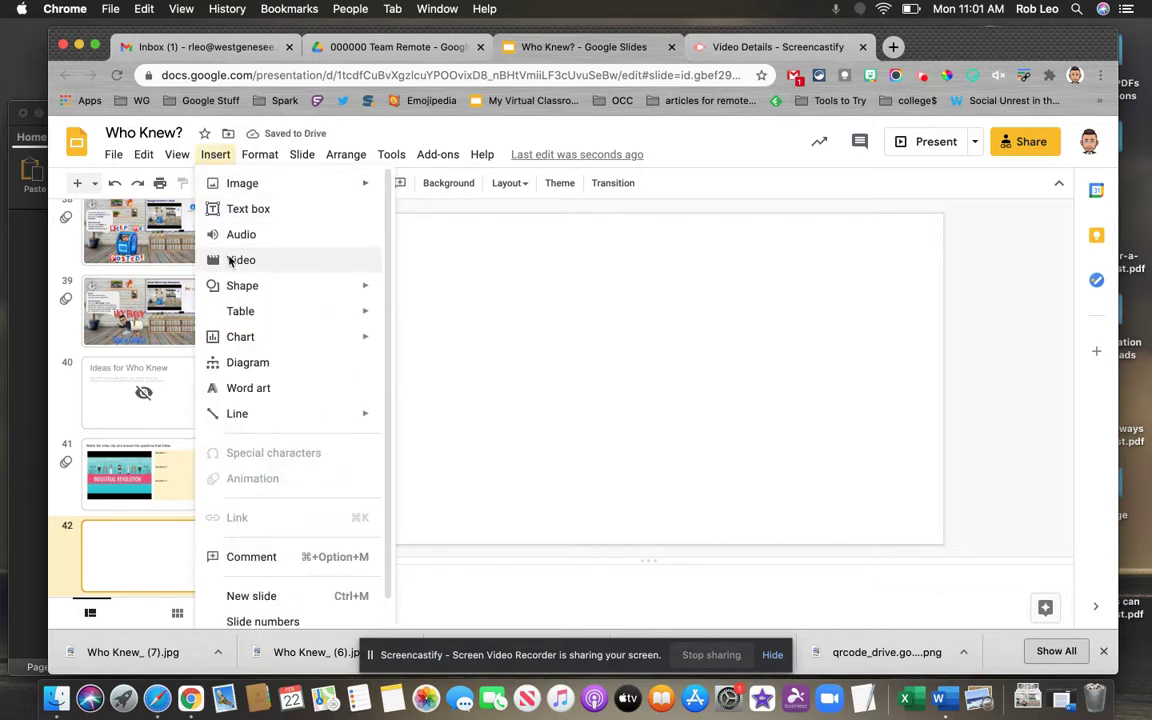
{"action": "left_click", "coordinate": [231, 261]}
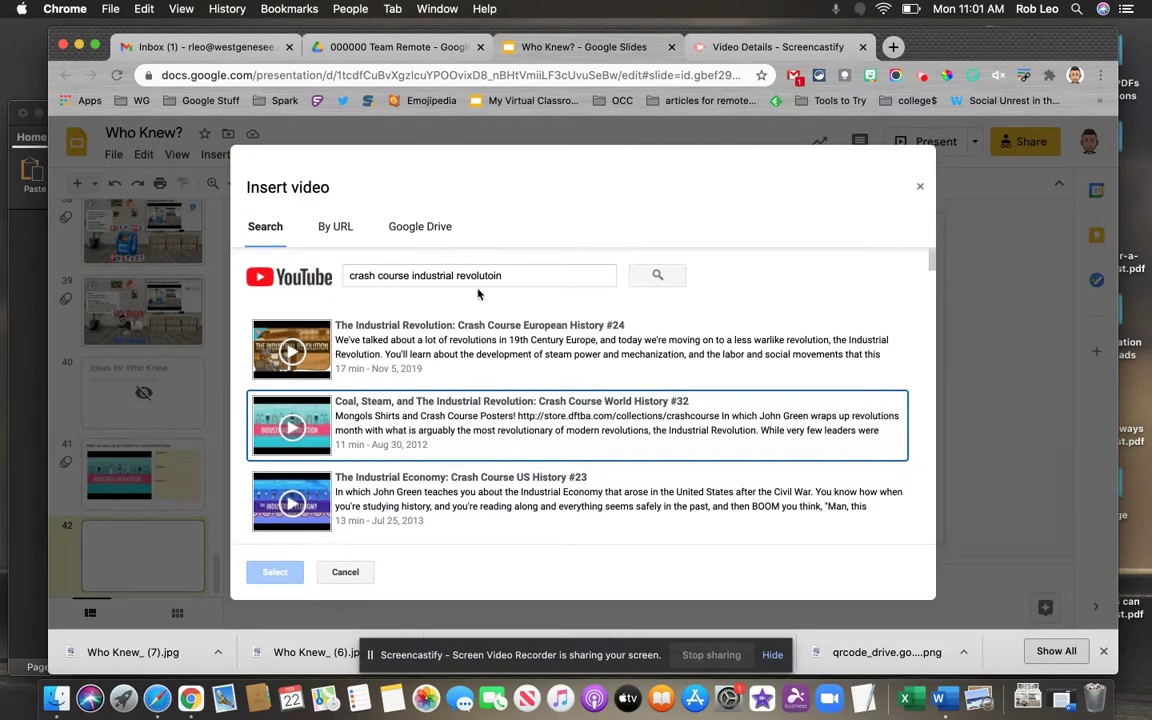
{"action": "left_click", "coordinate": [365, 392]}
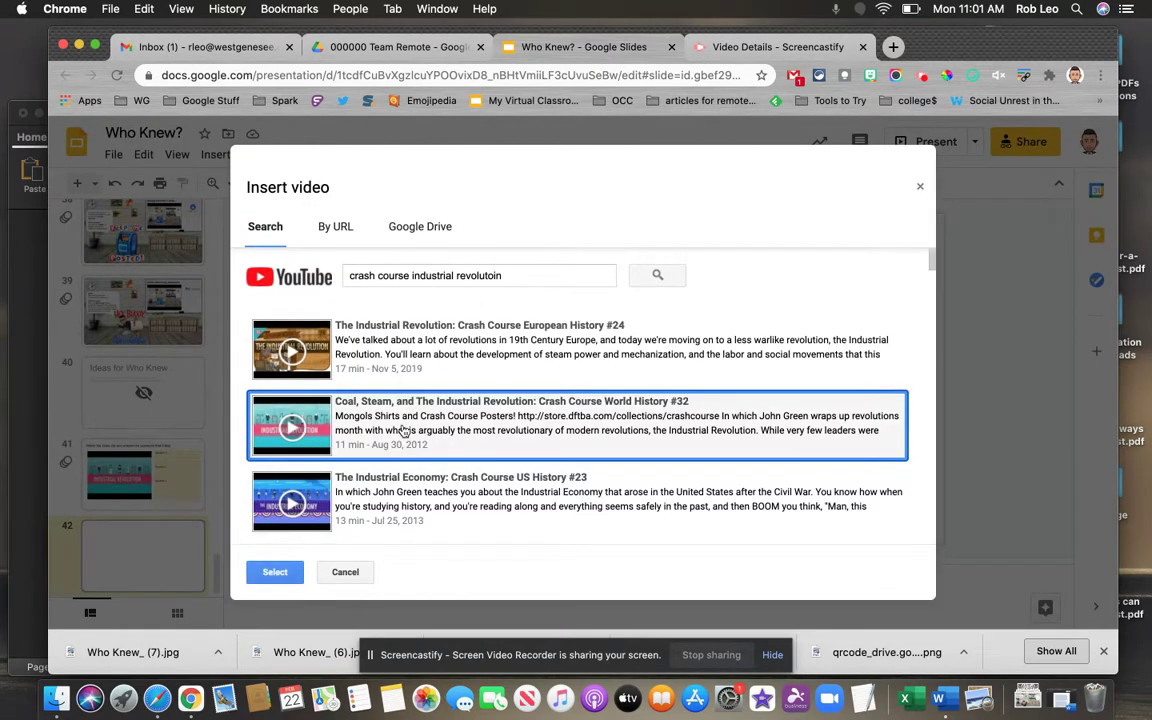
{"action": "left_click", "coordinate": [274, 572]}
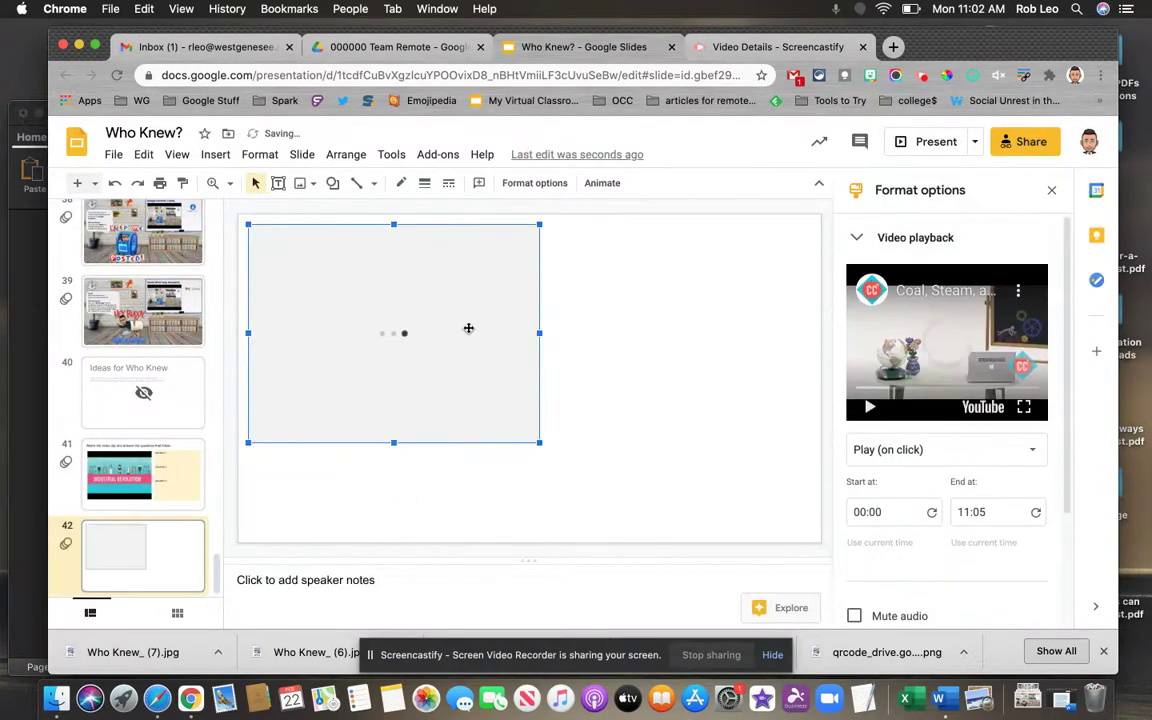
{"action": "left_click_drag", "start_coordinate": [470, 329], "coordinate": [474, 393]}
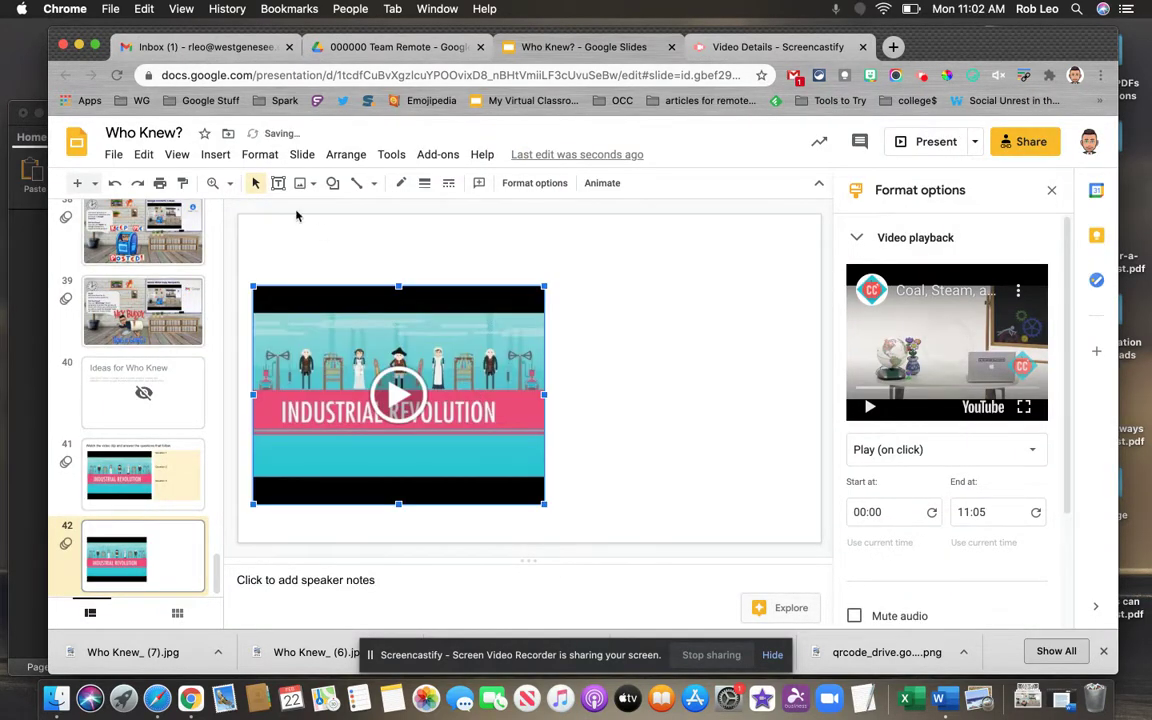
Add a text box reading "Directions:" above the video
{"action": "left_click", "coordinate": [279, 183]}
{"action": "left_click", "coordinate": [267, 234]}
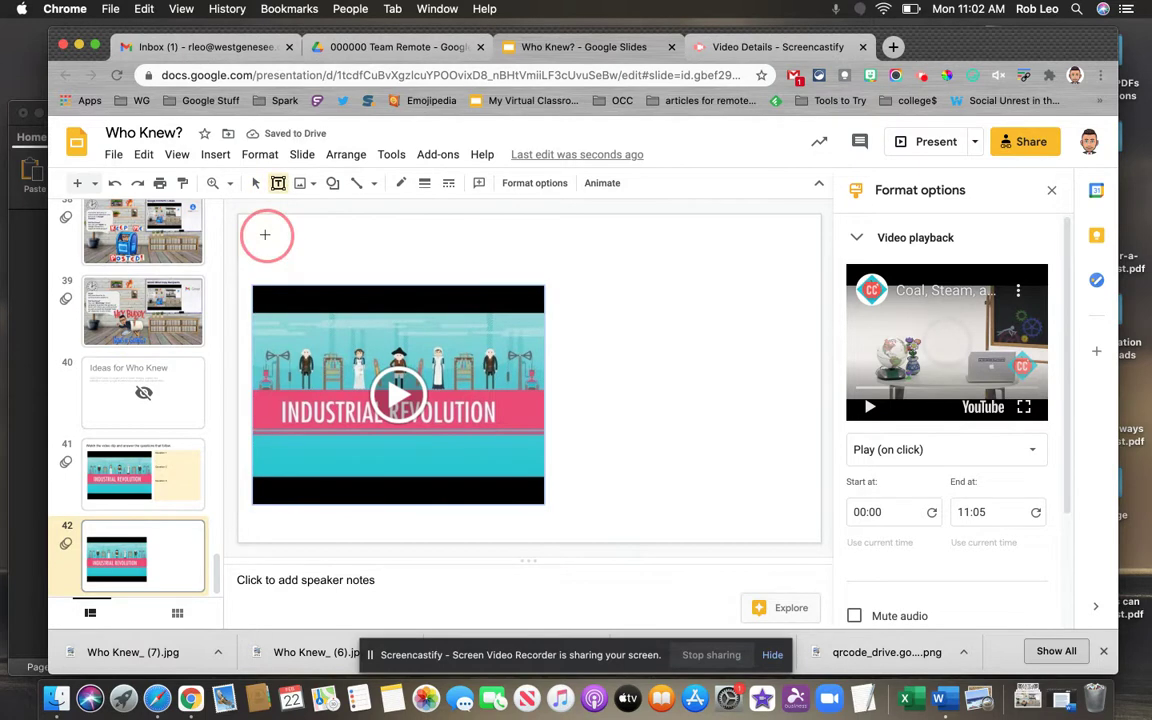
{"action": "type", "text": "Direct"}
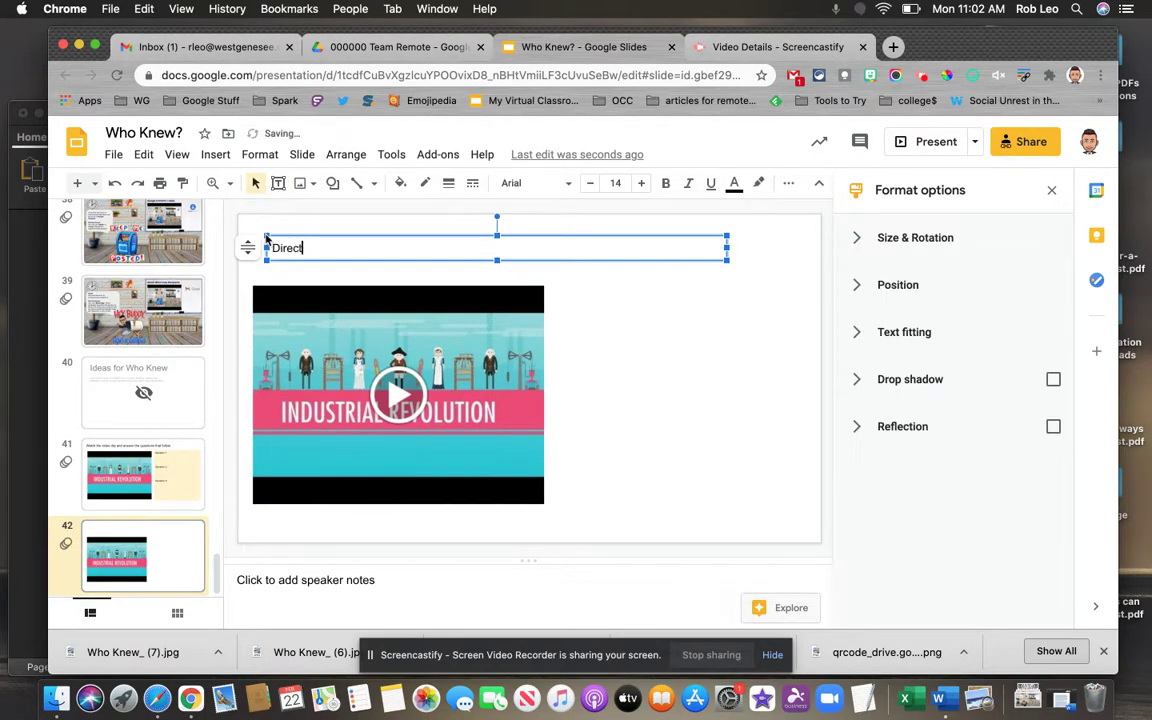
{"action": "type", "text": "ions:"}
{"action": "left_click", "coordinate": [512, 278]}
Add a text box beside the video listing Q1, Q2 and Q3, with a blank line between each
{"action": "left_click", "coordinate": [280, 183]}
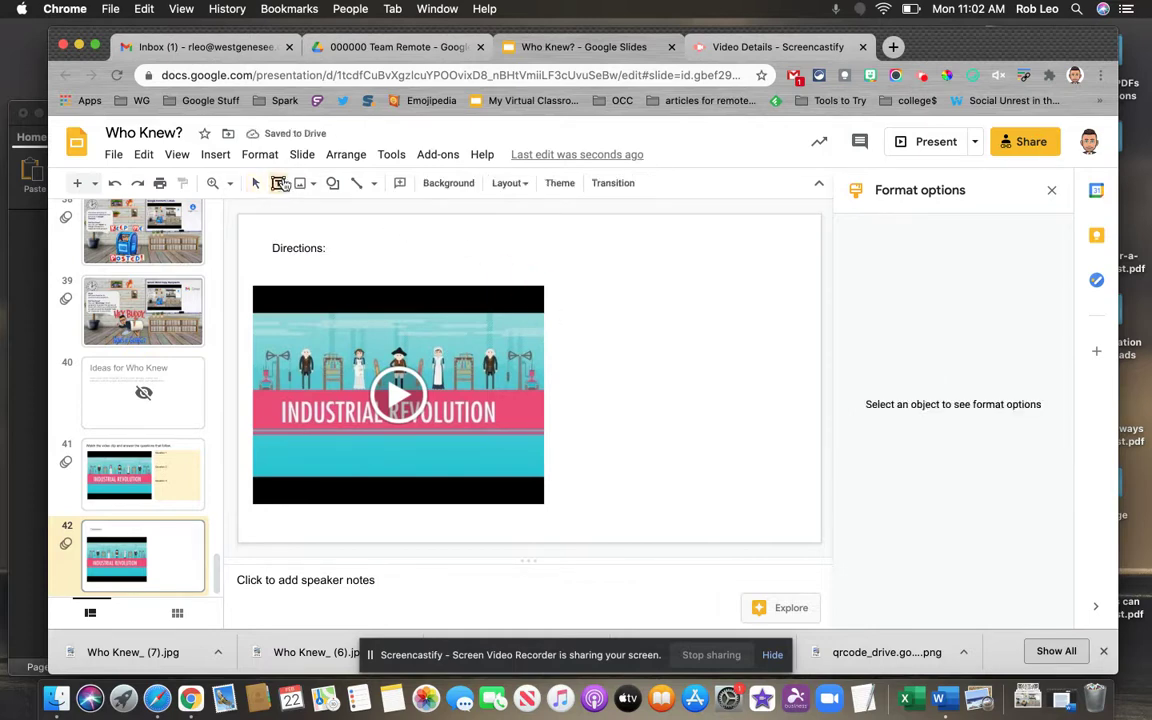
{"action": "mouse_move", "coordinate": [569, 235]}
{"action": "left_mouse_down"}
{"action": "mouse_move", "coordinate": [758, 324]}
{"action": "mouse_move", "coordinate": [798, 523]}
{"action": "left_mouse_up"}
{"action": "type", "text": "Q1"}
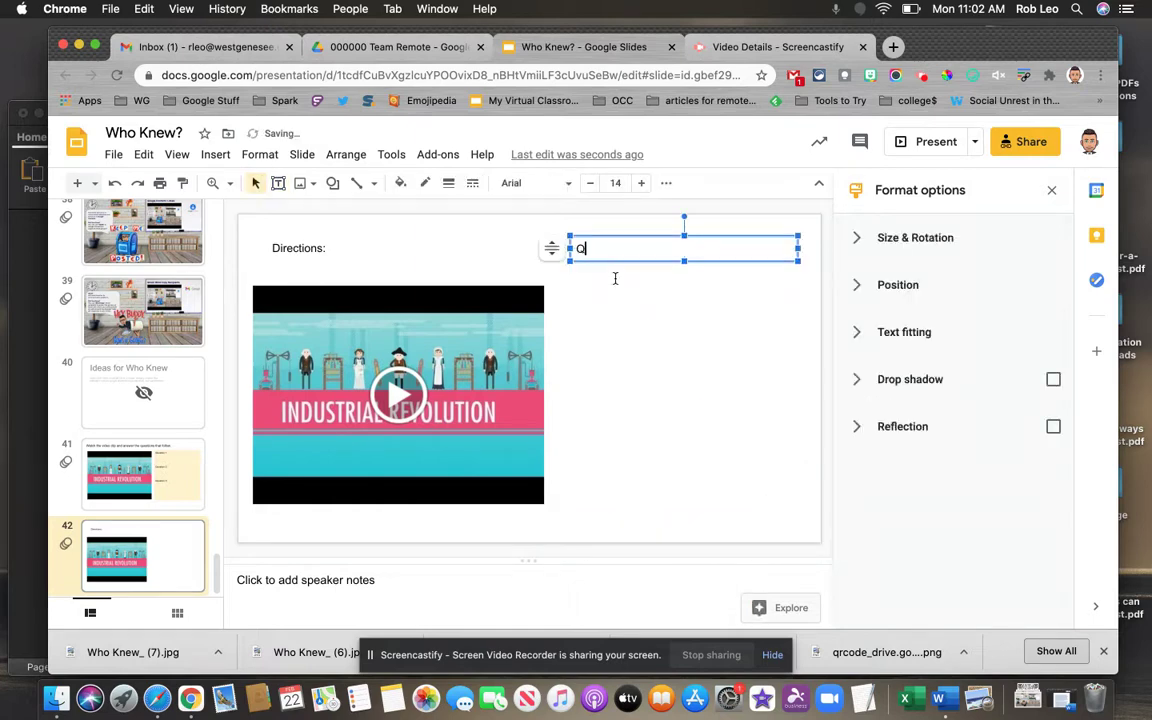
{"action": "key", "text": "Return"}
{"action": "key", "text": "Return"}
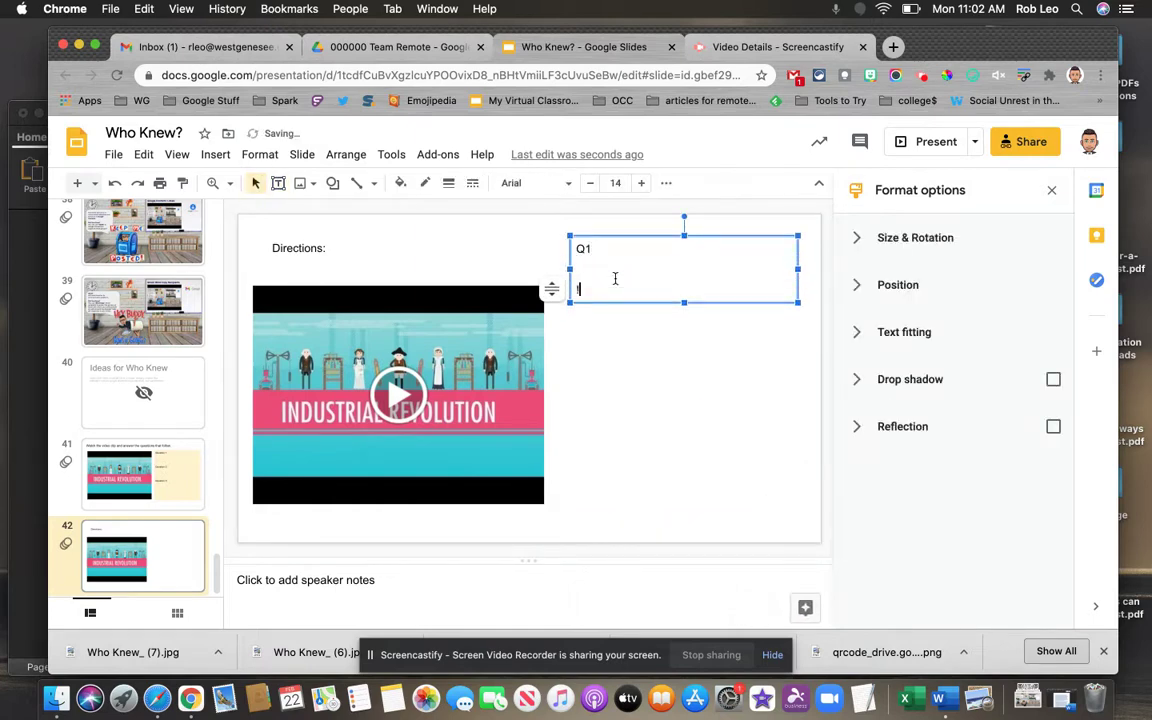
{"action": "type", "text": "Q2"}
{"action": "key", "text": "Return"}
{"action": "key", "text": "Return"}
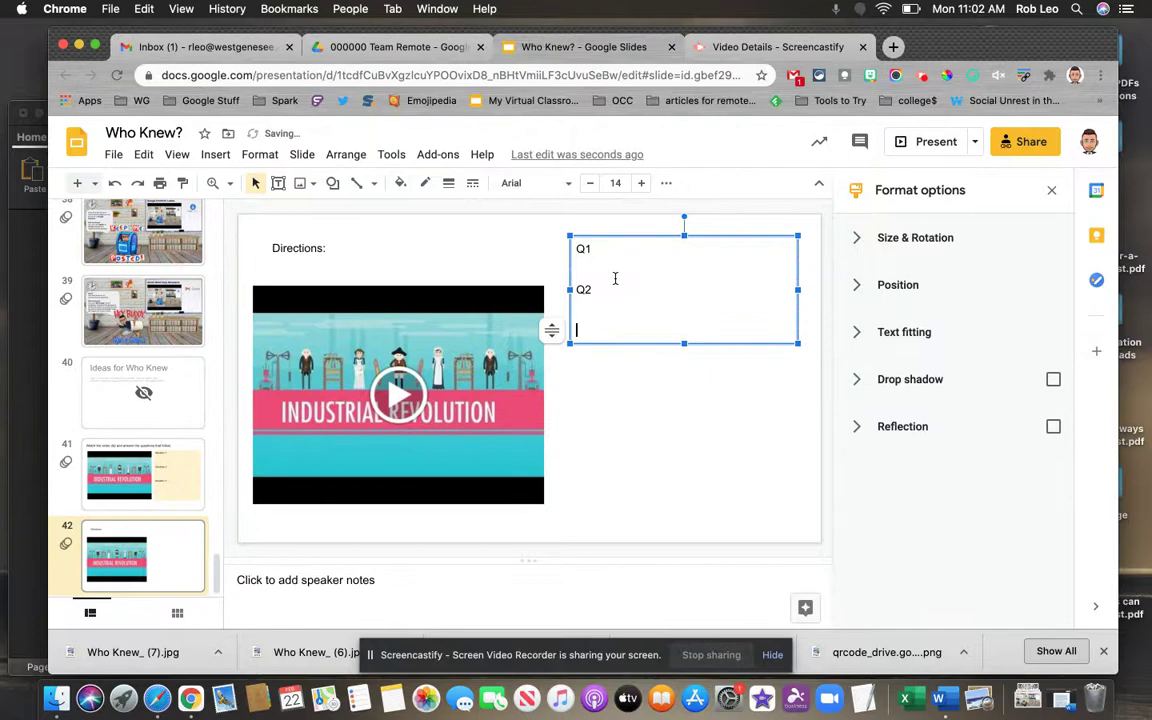
{"action": "type", "text": "Q3"}
{"action": "key", "text": "Return"}
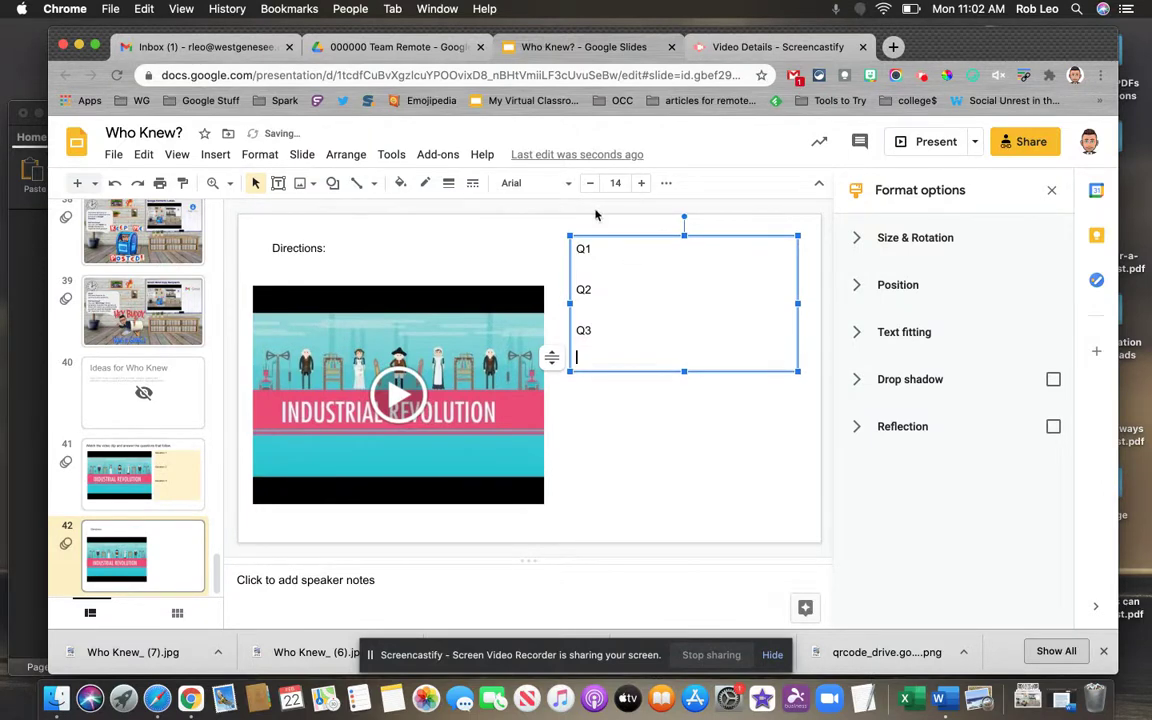
Fill the Q1–Q3 text box with light blue and deselect it
{"action": "left_click", "coordinate": [400, 183]}
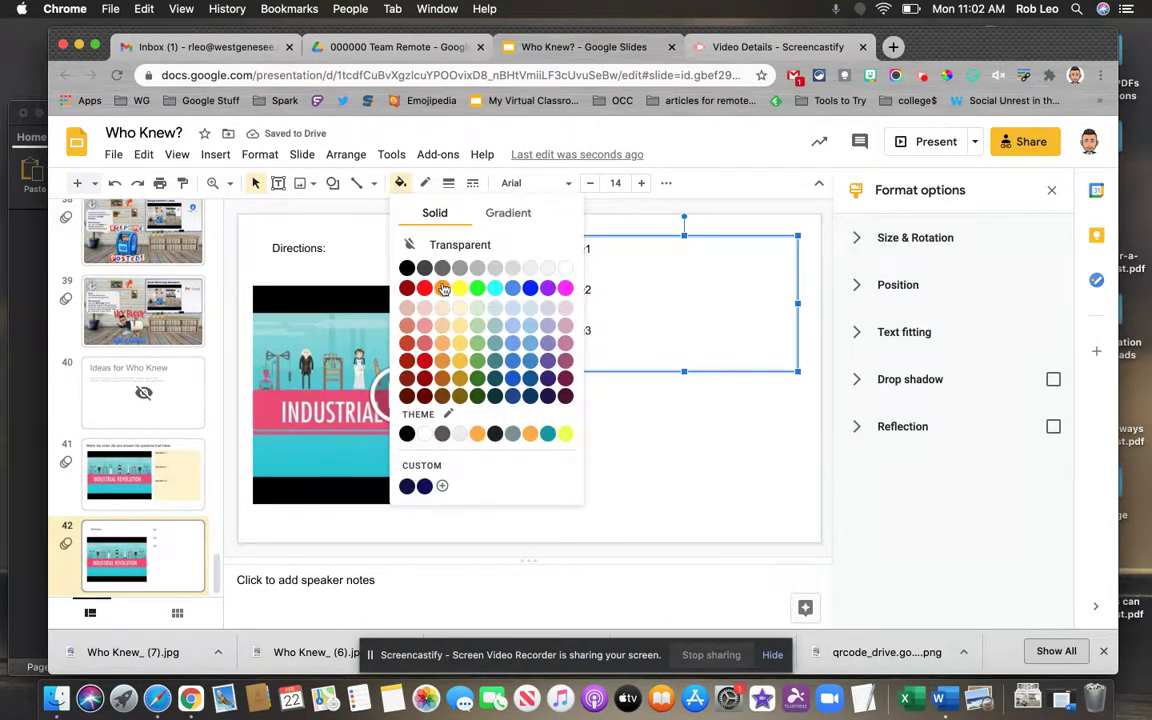
{"action": "left_click", "coordinate": [533, 316]}
{"action": "left_click", "coordinate": [640, 465]}
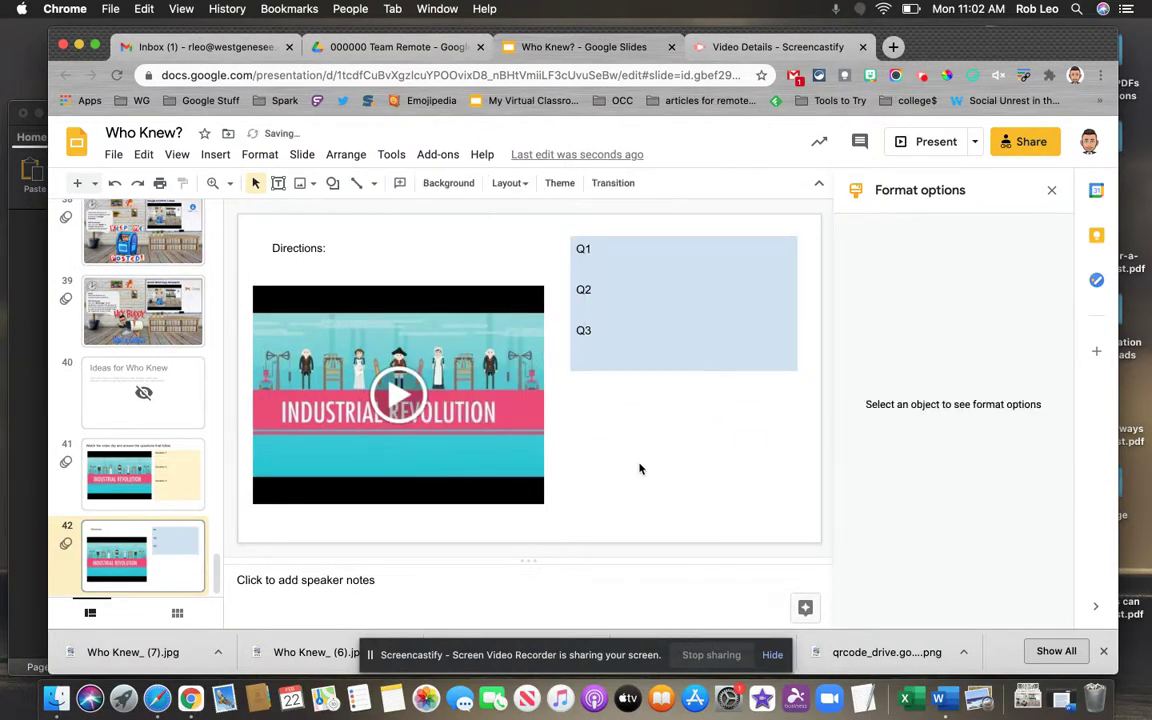
Delete slide 42 with the Directions and Q1–Q3 text boxes
{"action": "right_click", "coordinate": [131, 553]}
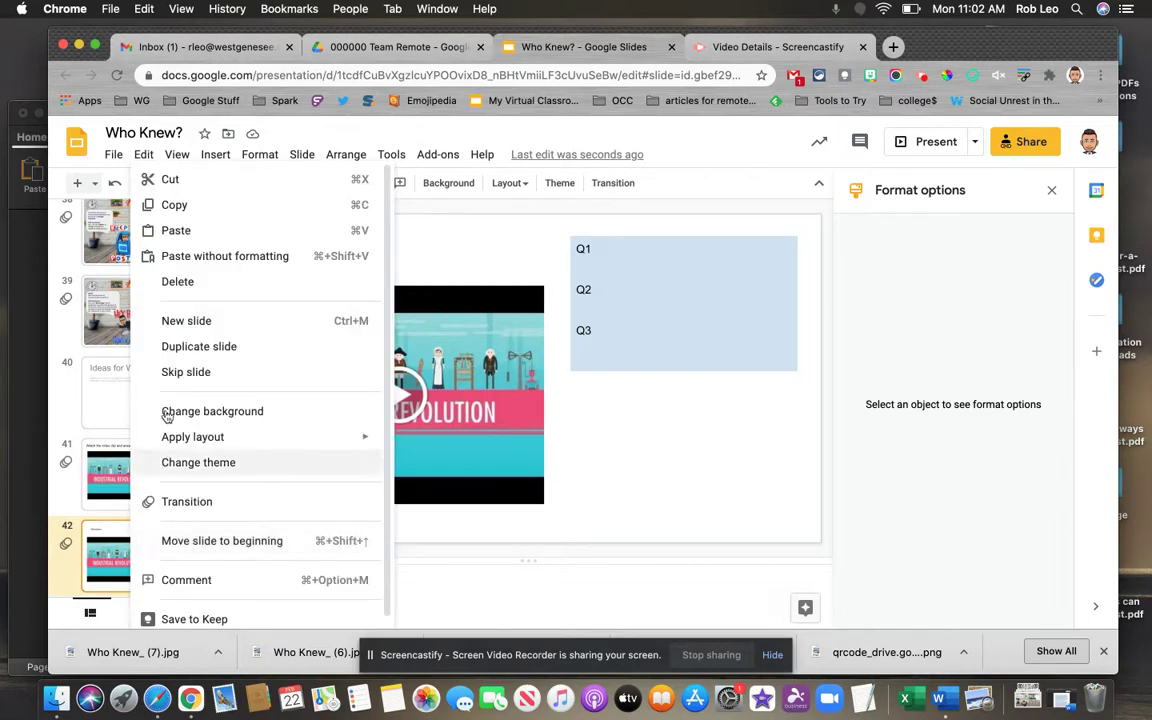
{"action": "left_click", "coordinate": [178, 282]}
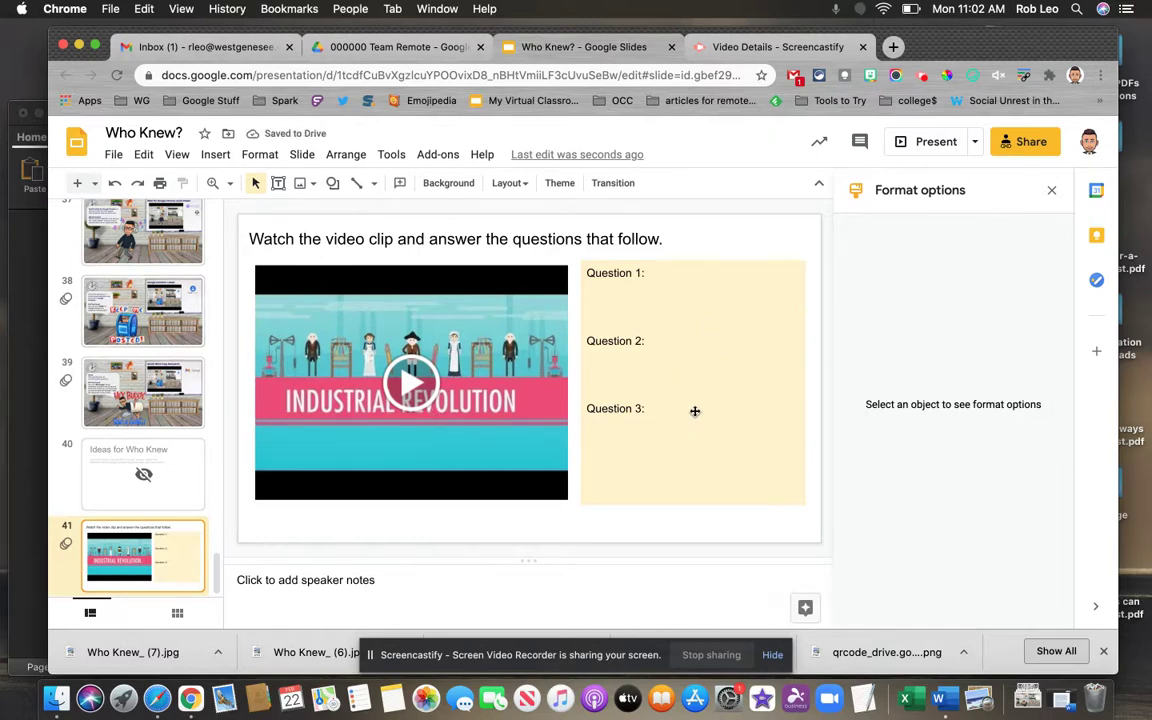
Play the embedded video on slide 41 briefly, pause it and close the format options
{"action": "left_click", "coordinate": [418, 380]}
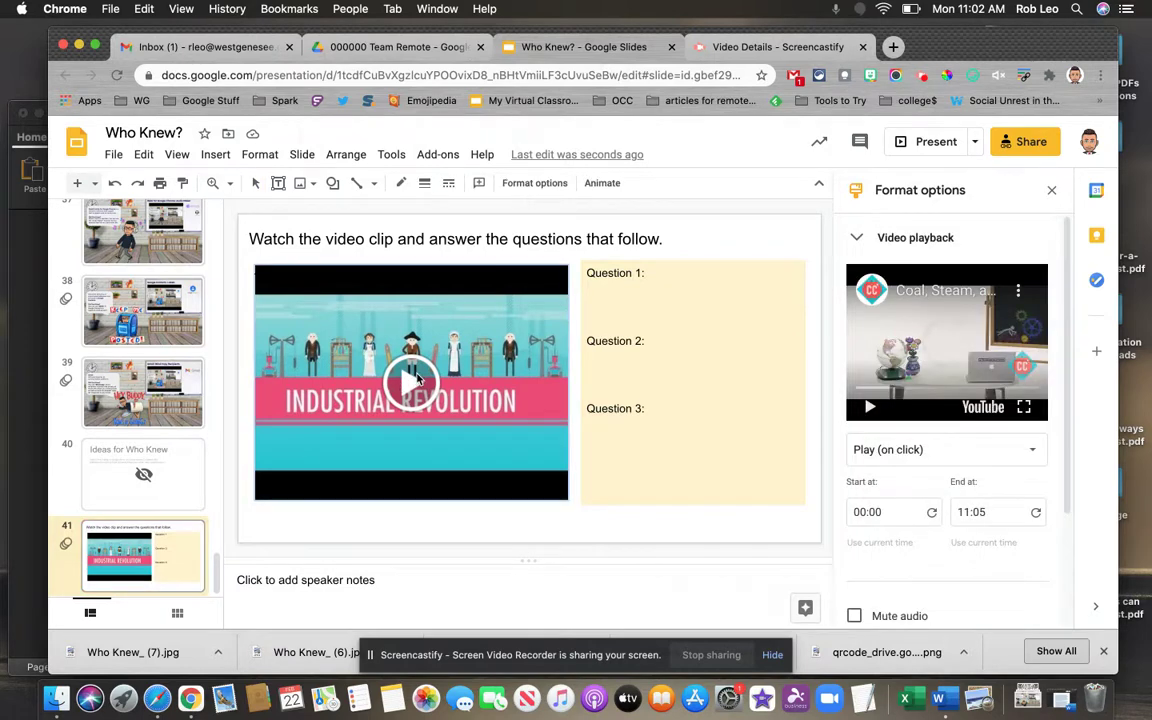
{"action": "left_click", "coordinate": [418, 380]}
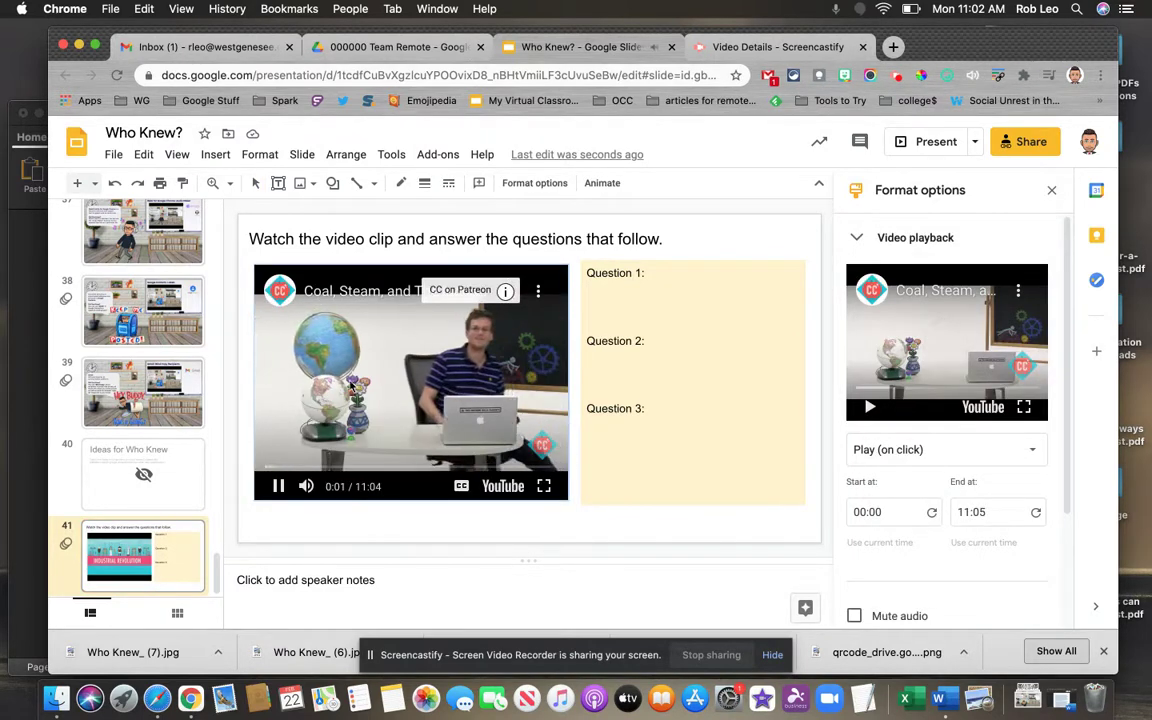
{"action": "left_click", "coordinate": [280, 485]}
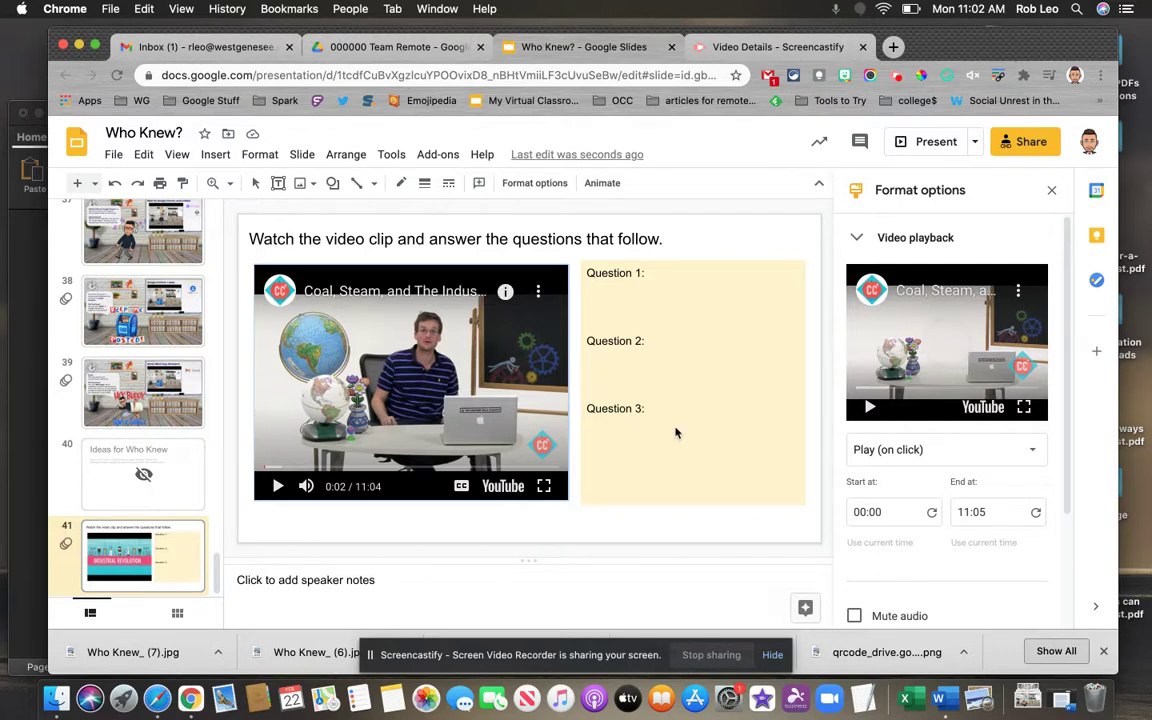
{"action": "left_click", "coordinate": [1051, 189]}
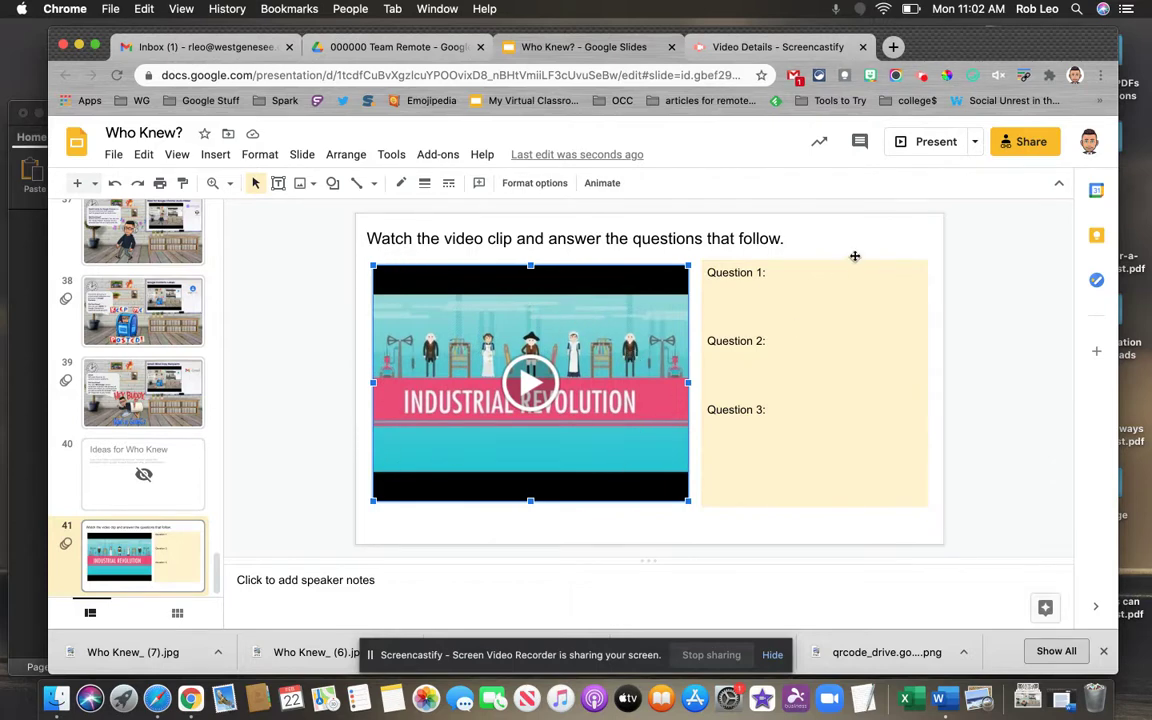
In the video's format options, check the available playback modes and set the end time to 01:00
{"action": "left_click", "coordinate": [785, 222]}
{"action": "left_click", "coordinate": [514, 332]}
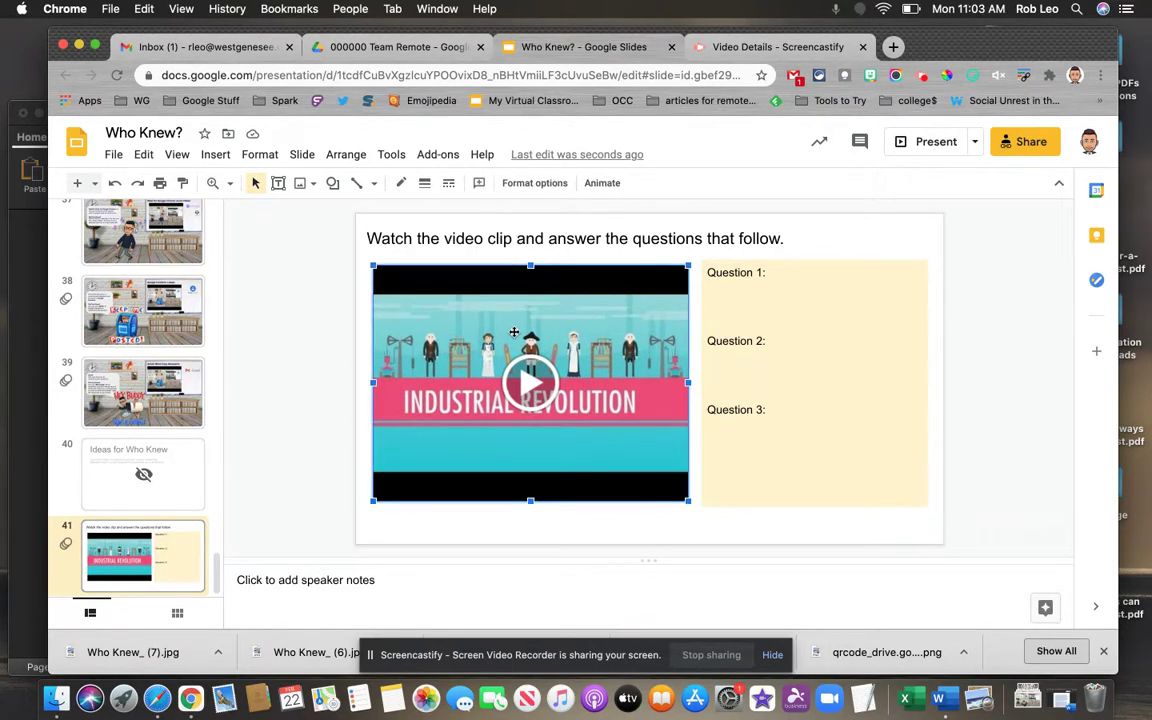
{"action": "left_click", "coordinate": [532, 185]}
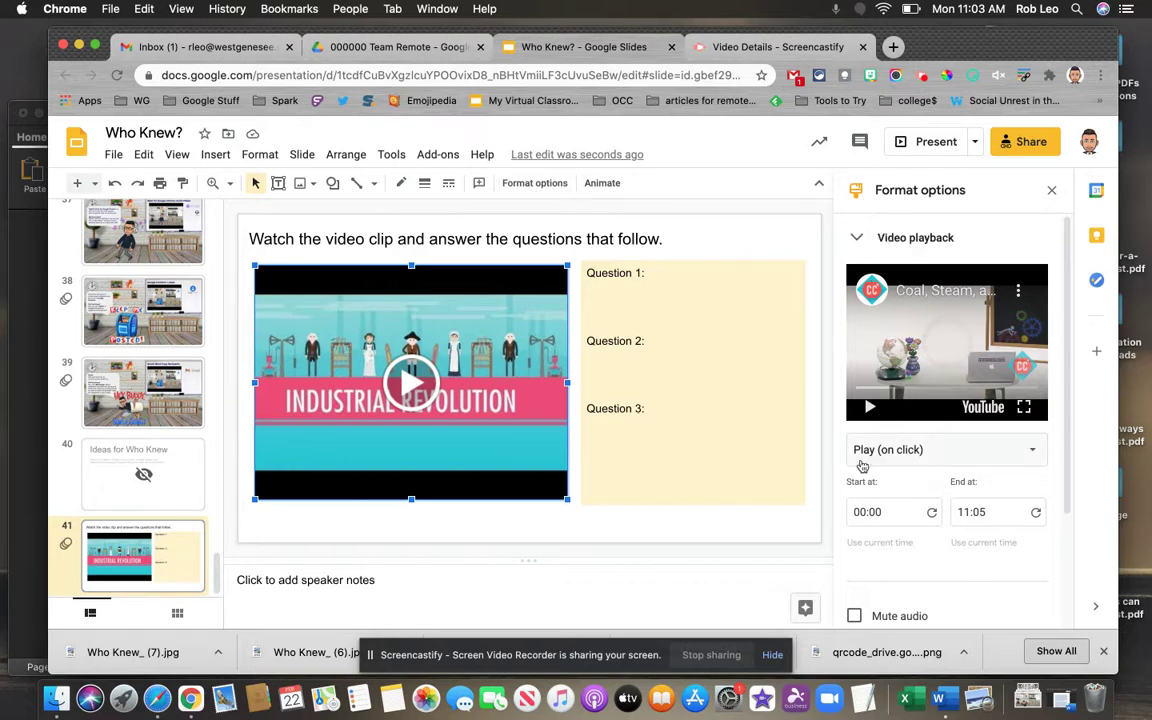
{"action": "left_click", "coordinate": [1036, 454]}
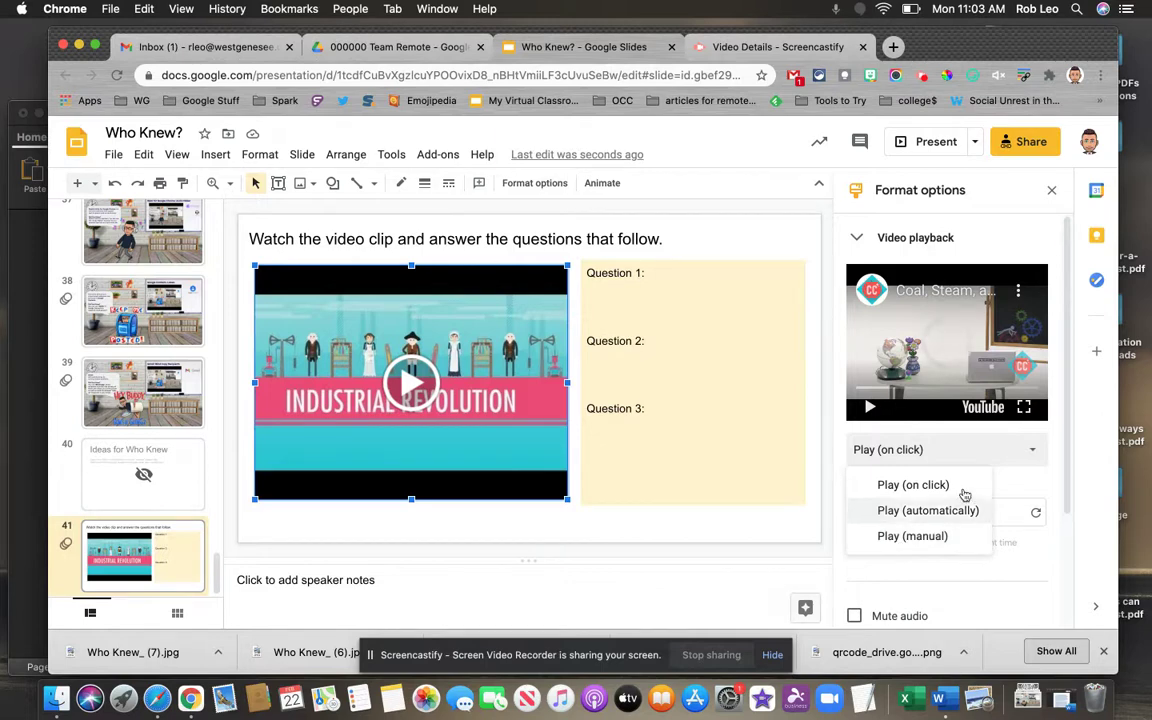
{"action": "left_click", "coordinate": [1026, 483]}
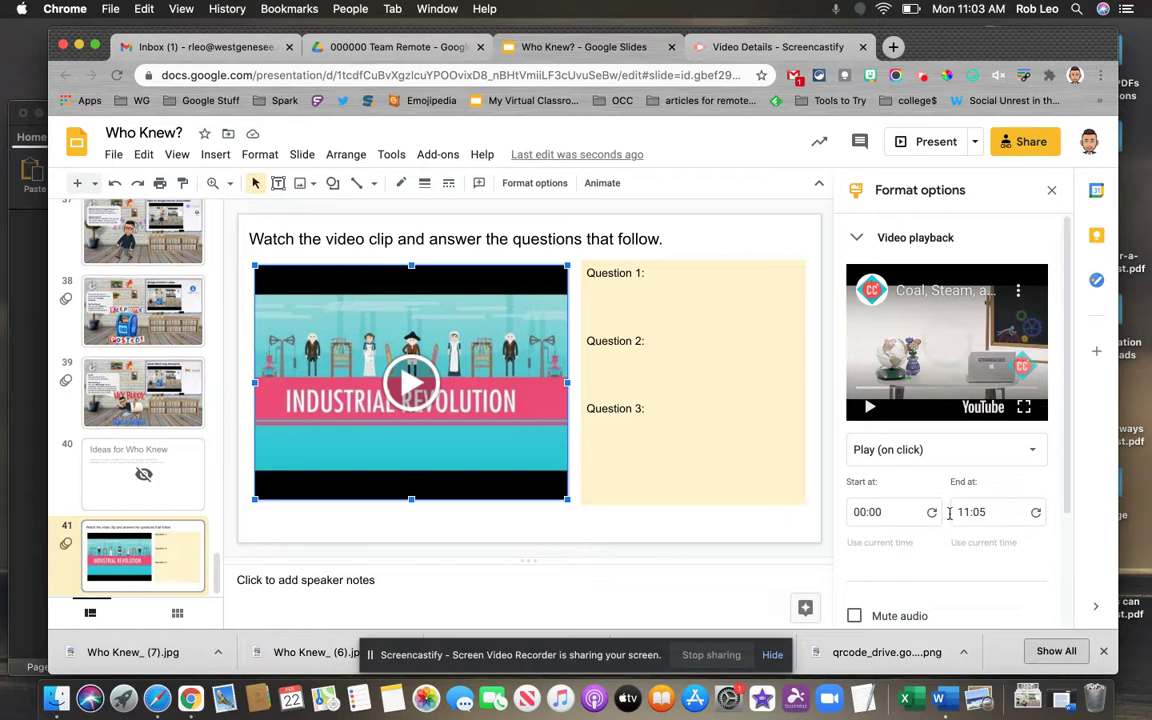
{"action": "left_click_drag", "start_coordinate": [993, 512], "coordinate": [953, 512]}
{"action": "type", "text": "01"}
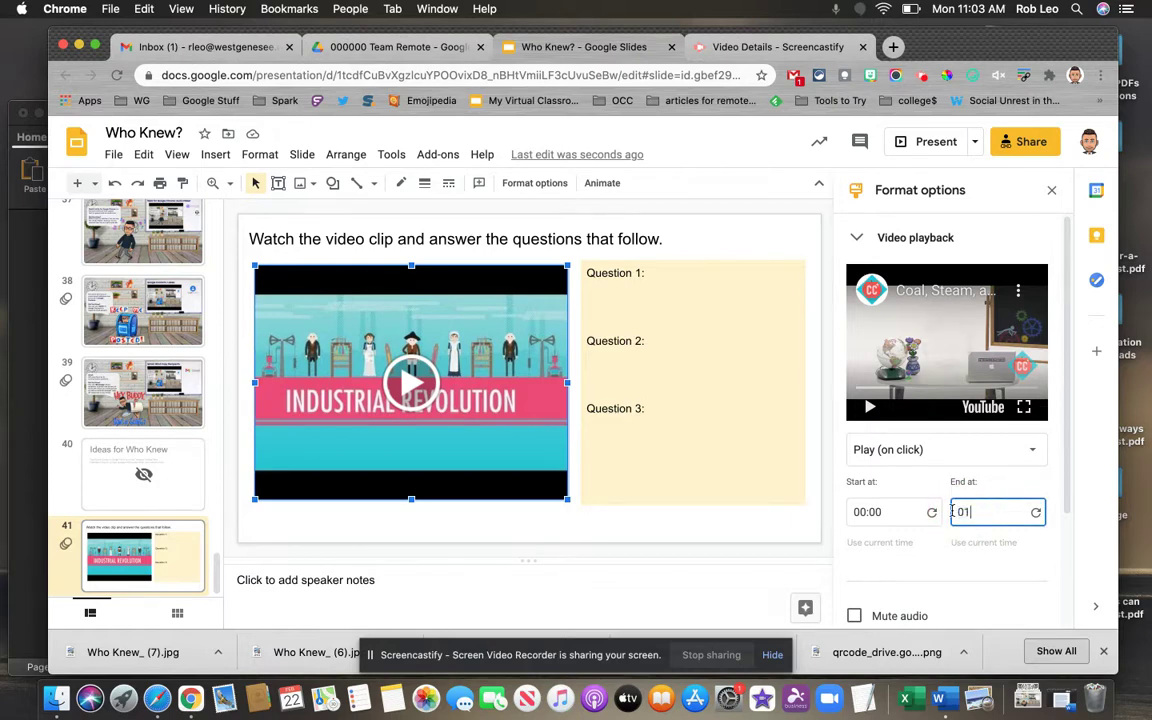
{"action": "type", "text": ":00"}
{"action": "scroll", "coordinate": [1020, 477], "scroll_direction": "down", "scroll_amount": 2}
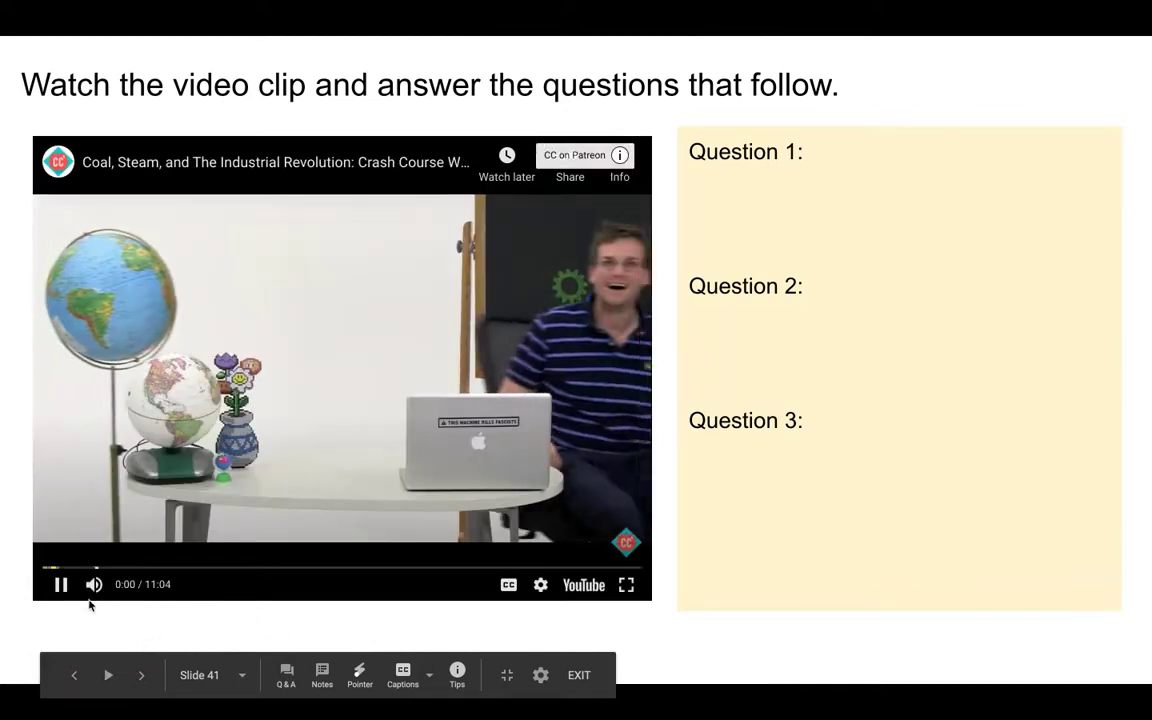
Pause the video in the presentation preview of slide 41 and exit the slideshow
{"action": "left_click", "coordinate": [59, 584]}
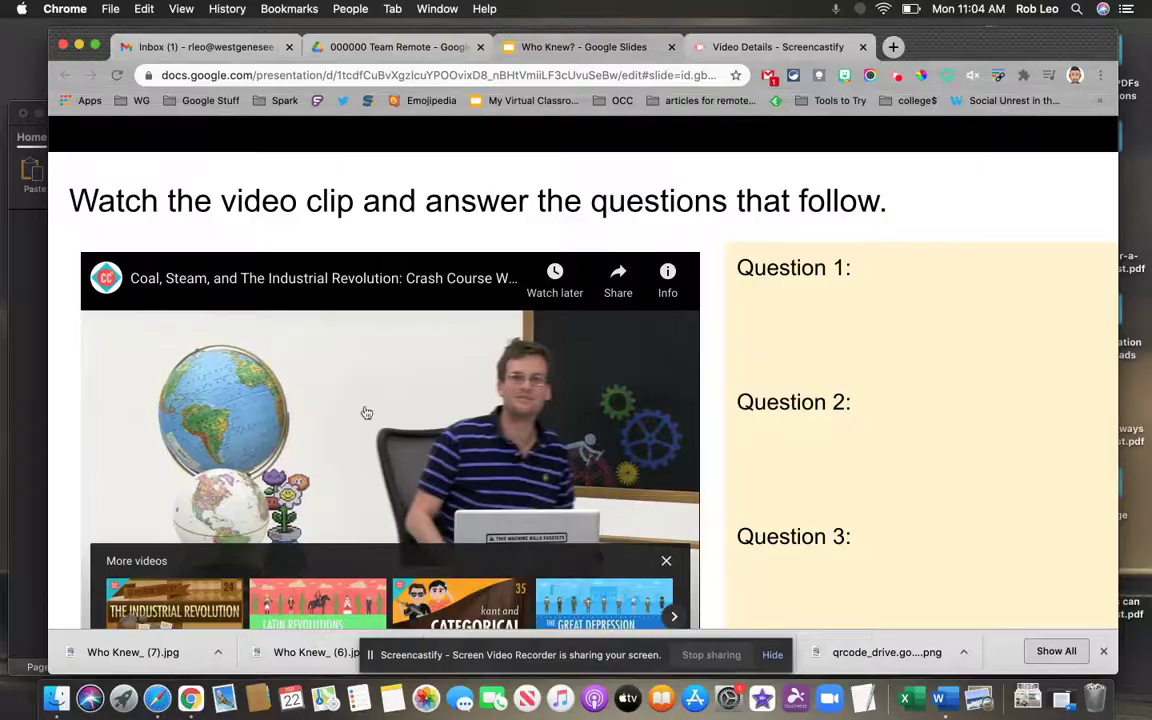
{"action": "key", "text": "Escape"}
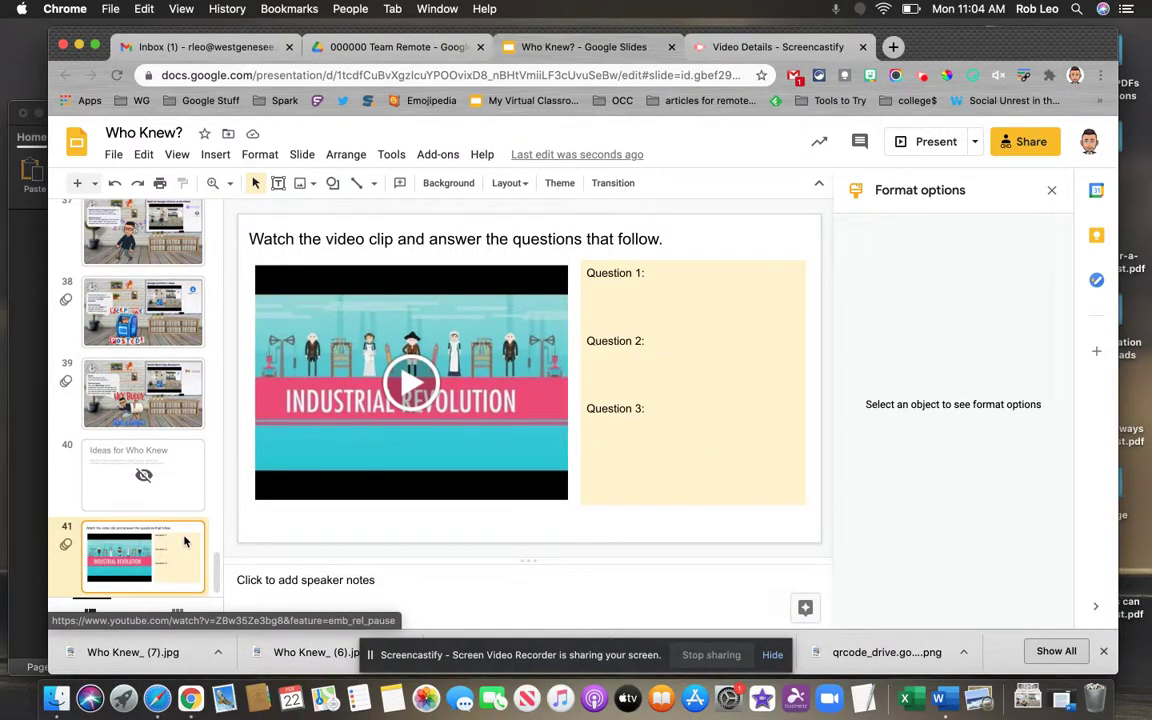
Duplicate slide 41 with its video and question prompts
{"action": "right_click", "coordinate": [127, 560]}
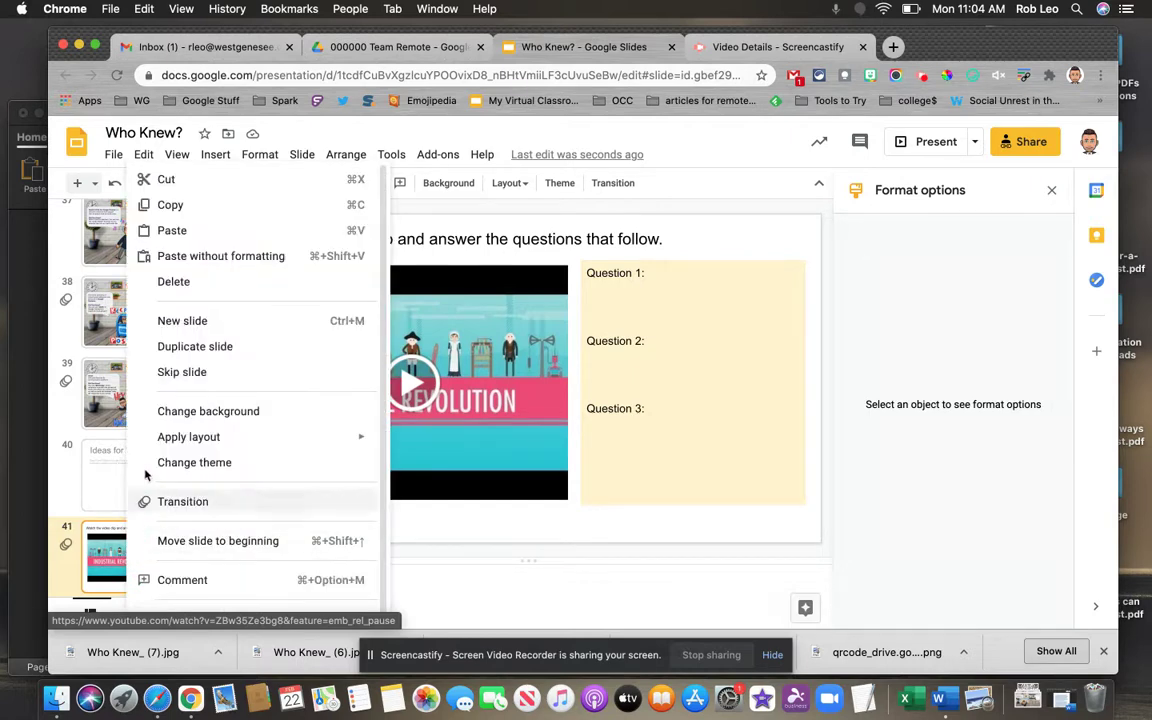
{"action": "left_click", "coordinate": [169, 347]}
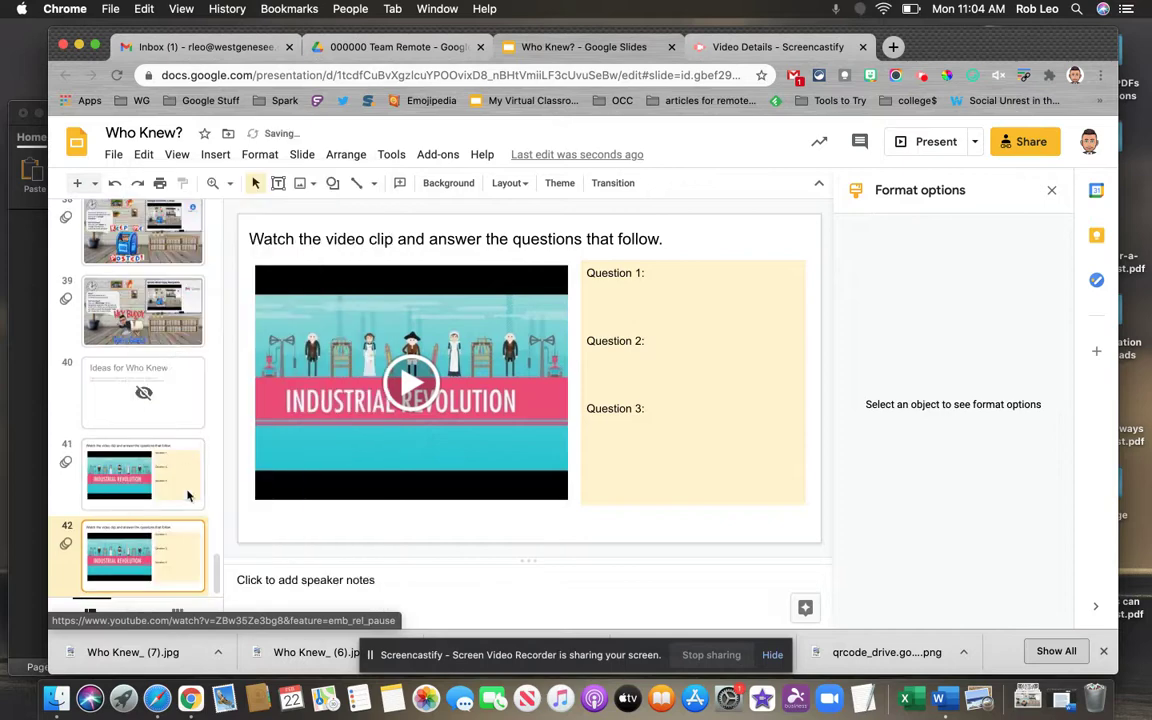
Set the video on slide 42 to start at 01:00 and end at 03:00, and close the format options
{"action": "left_click", "coordinate": [637, 270]}
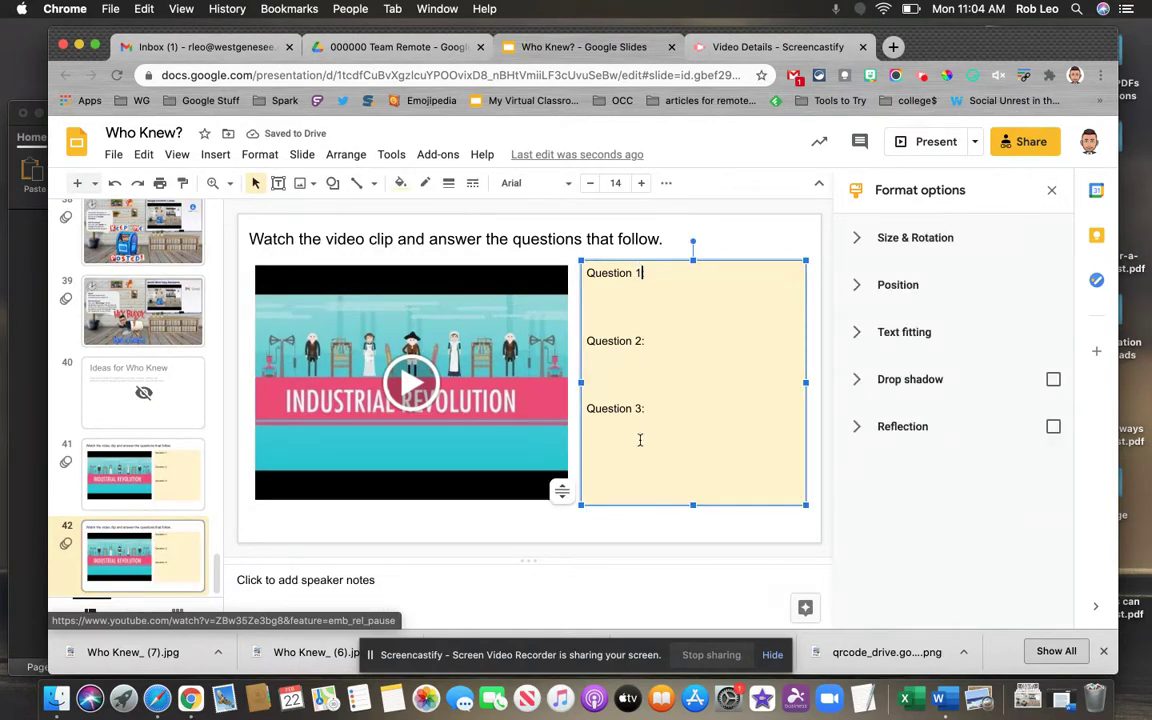
{"action": "left_click", "coordinate": [483, 341]}
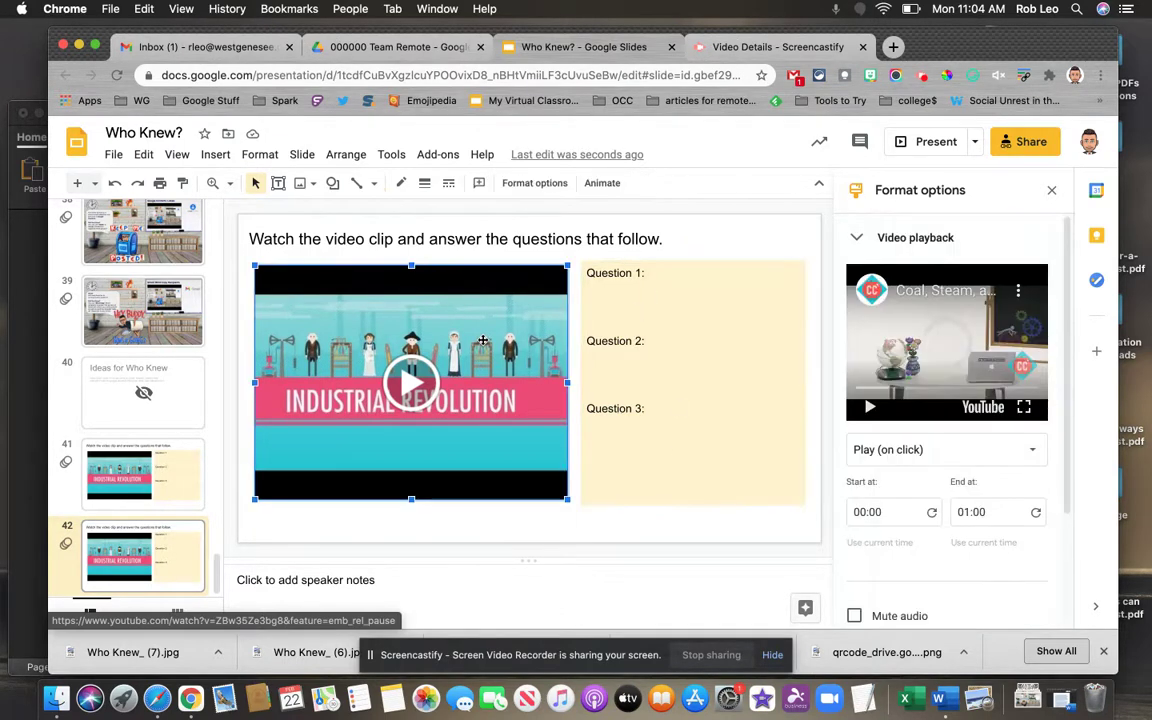
{"action": "left_click", "coordinate": [889, 515]}
{"action": "type", "text": "0"}
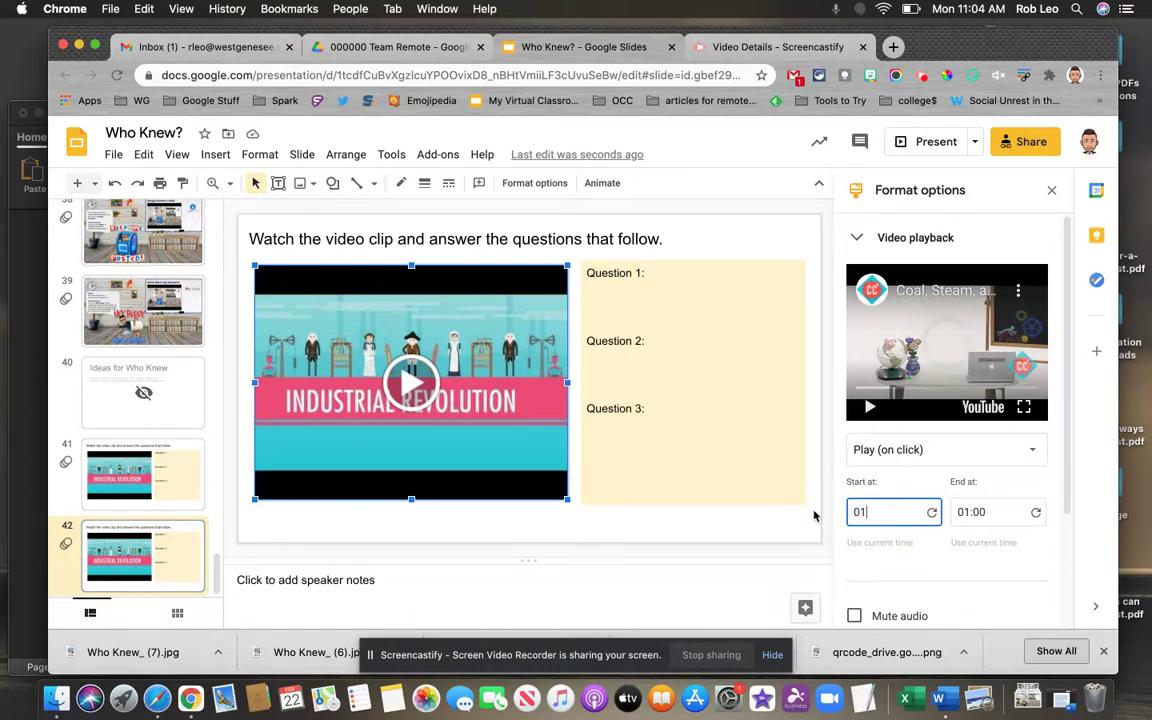
{"action": "left_click", "coordinate": [968, 512]}
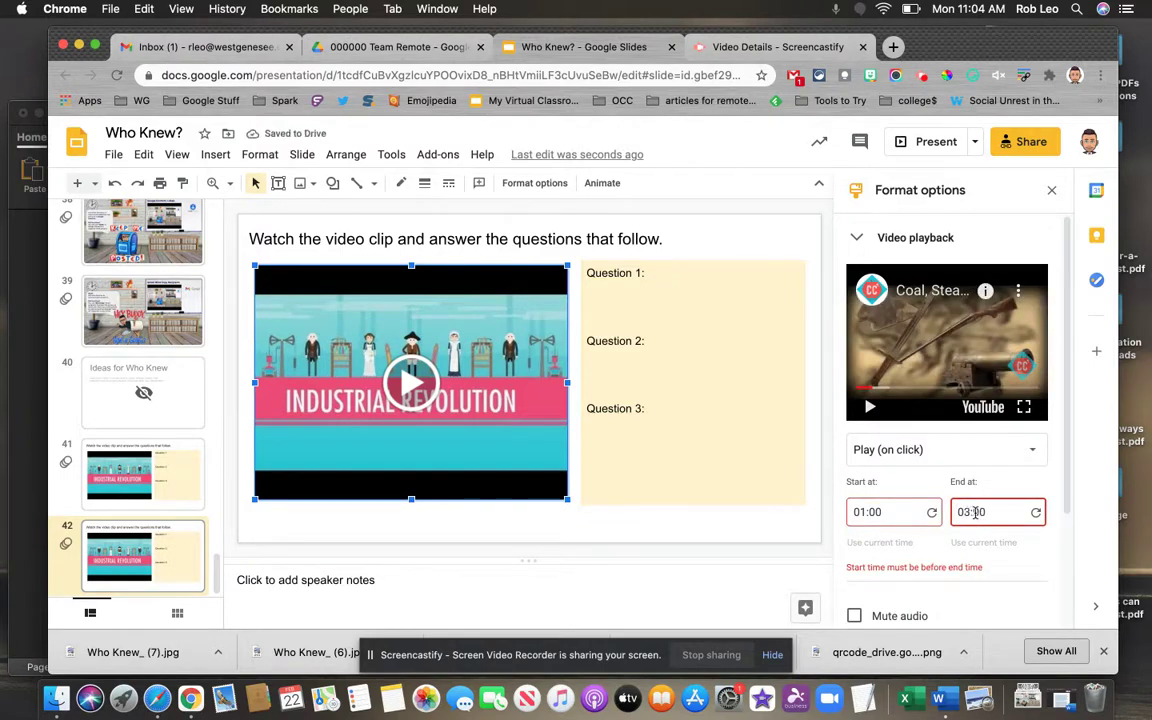
{"action": "left_click", "coordinate": [1038, 484]}
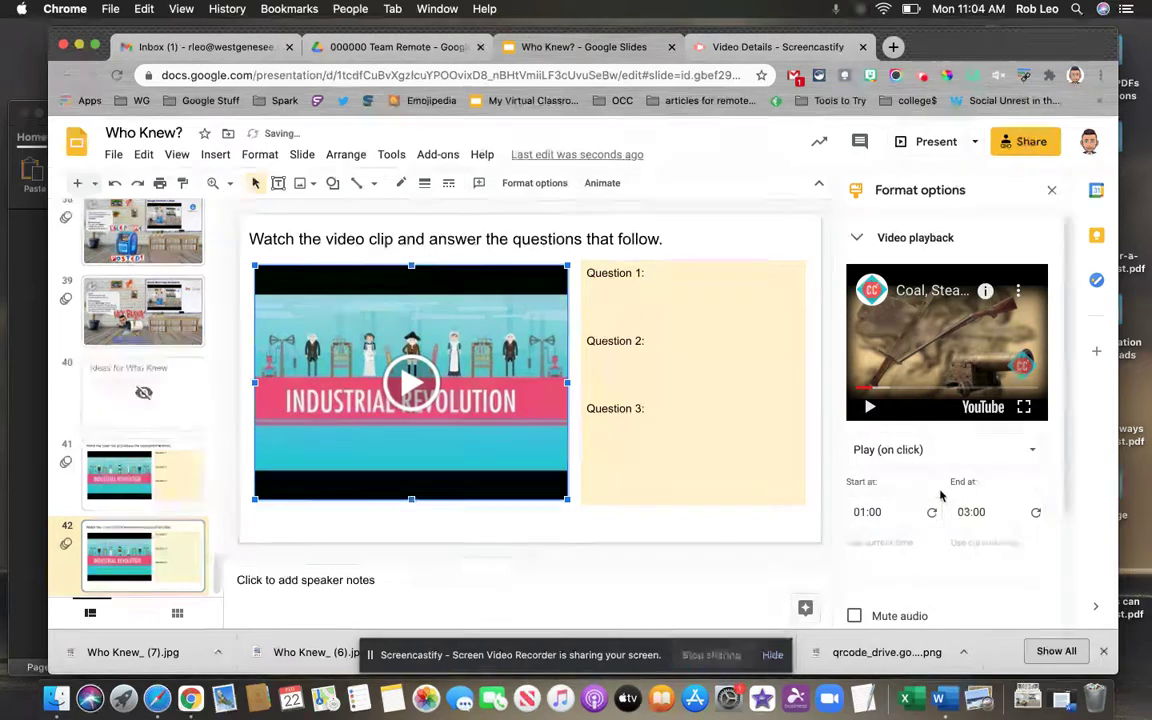
{"action": "left_click", "coordinate": [1051, 190]}
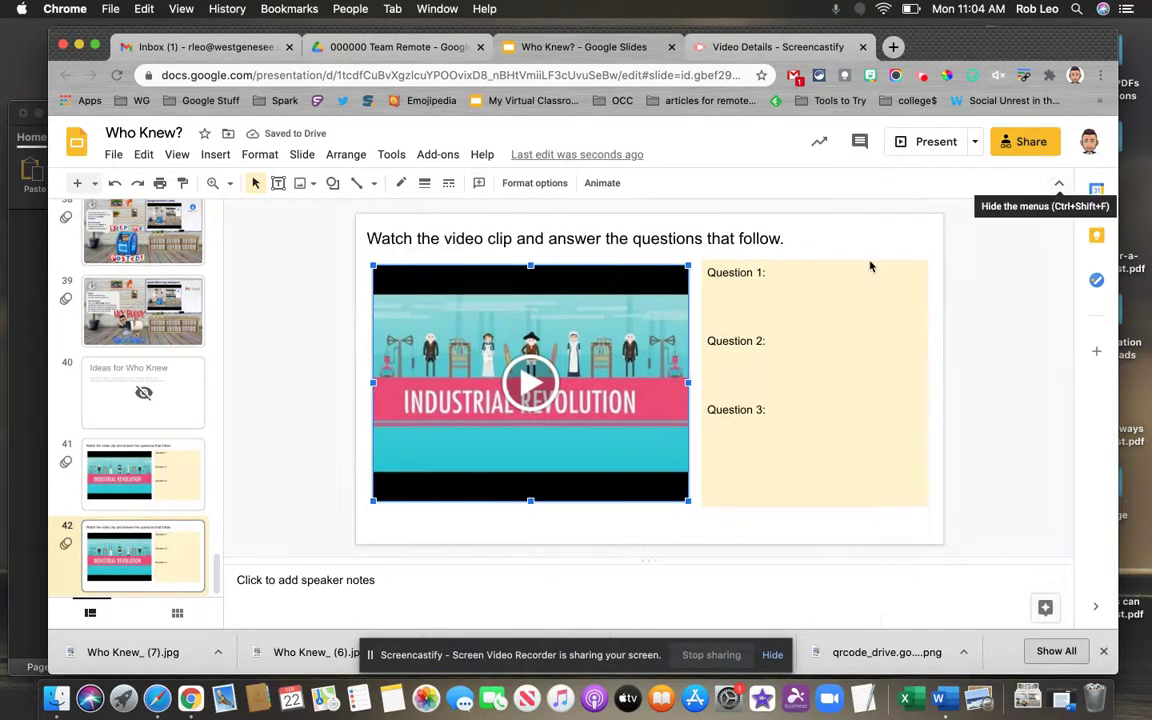
Present slide 42, play its video clip briefly to check the start point, pause it and exit the slideshow
{"action": "left_click", "coordinate": [903, 141]}
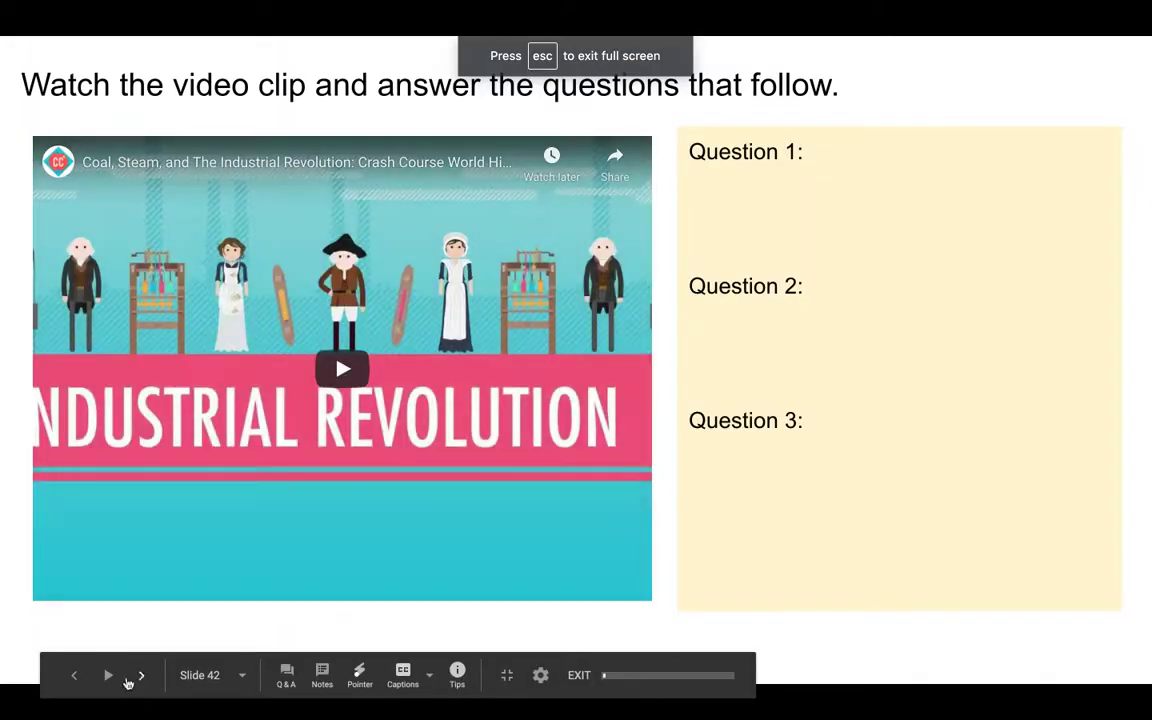
{"action": "left_click", "coordinate": [110, 676]}
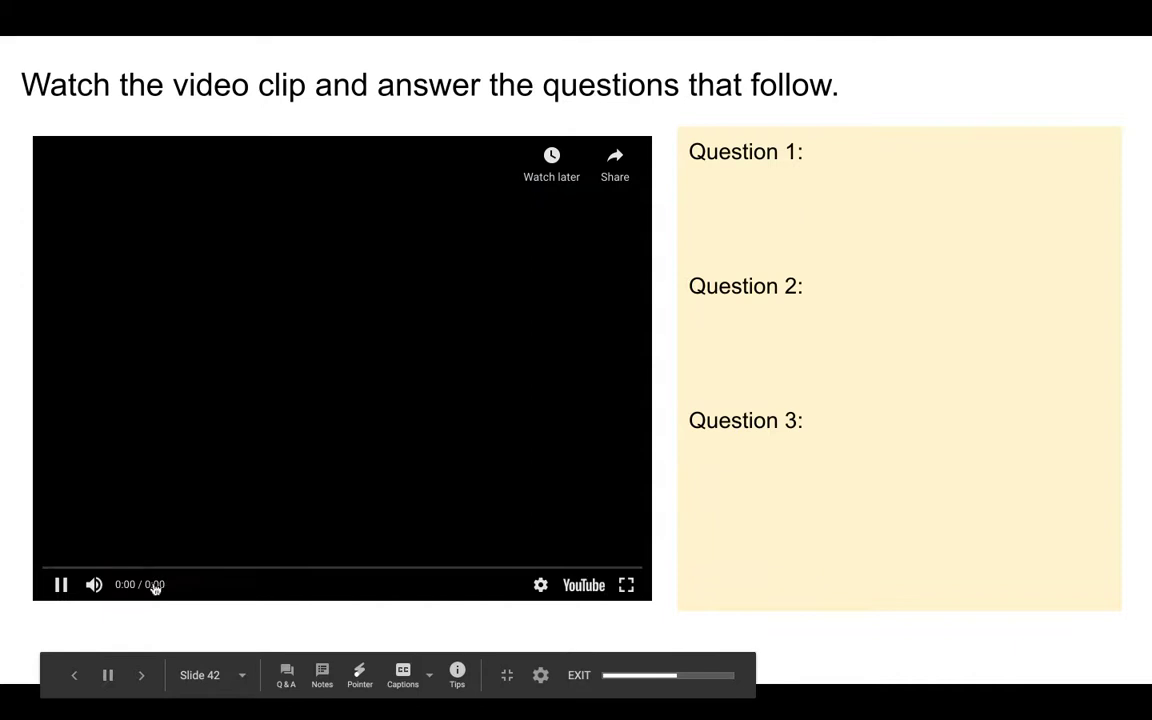
{"action": "left_click", "coordinate": [60, 584]}
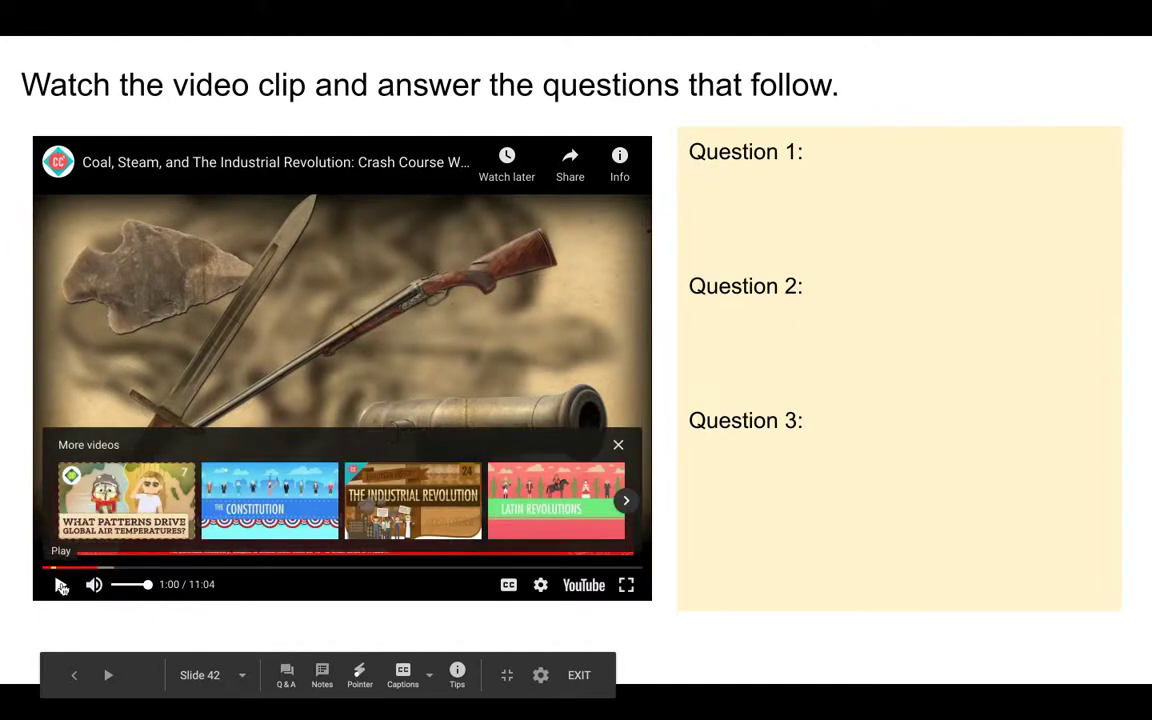
{"action": "key", "text": "Escape"}
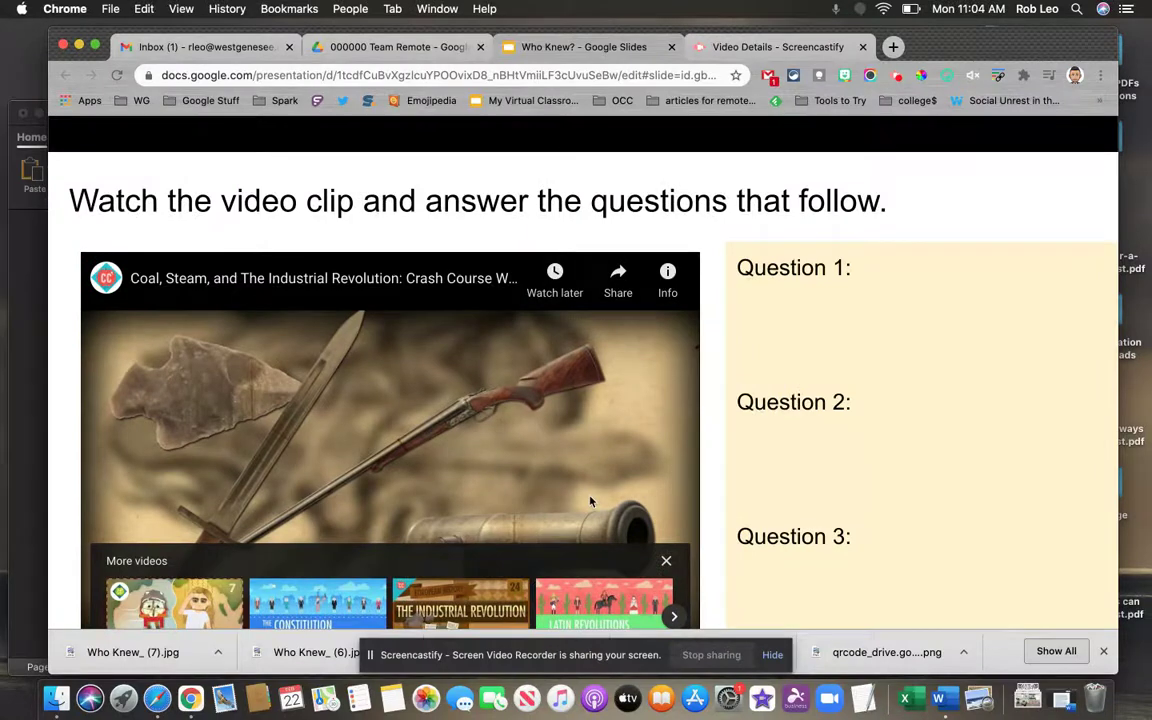